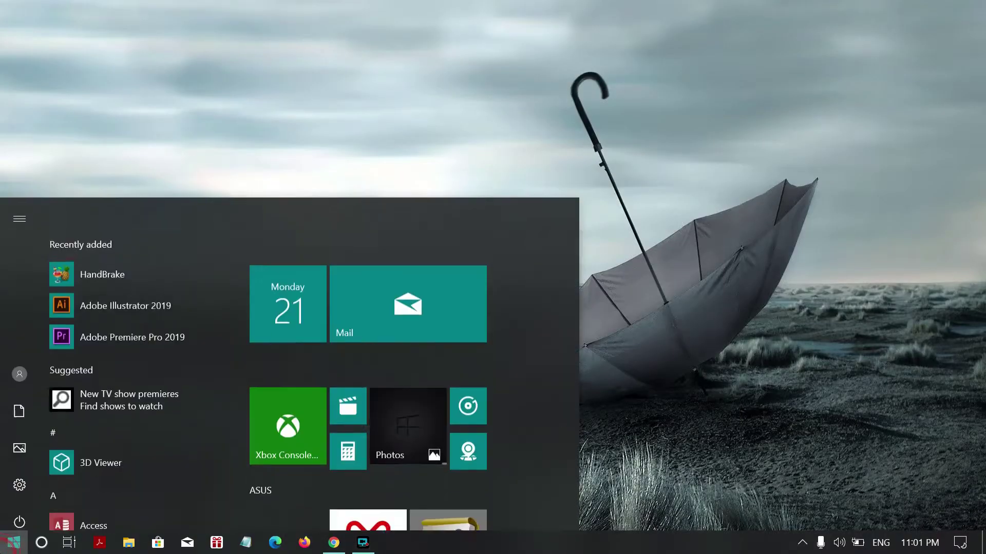
Search for Task Manager, open it and display the list of startup programs
text(ta)
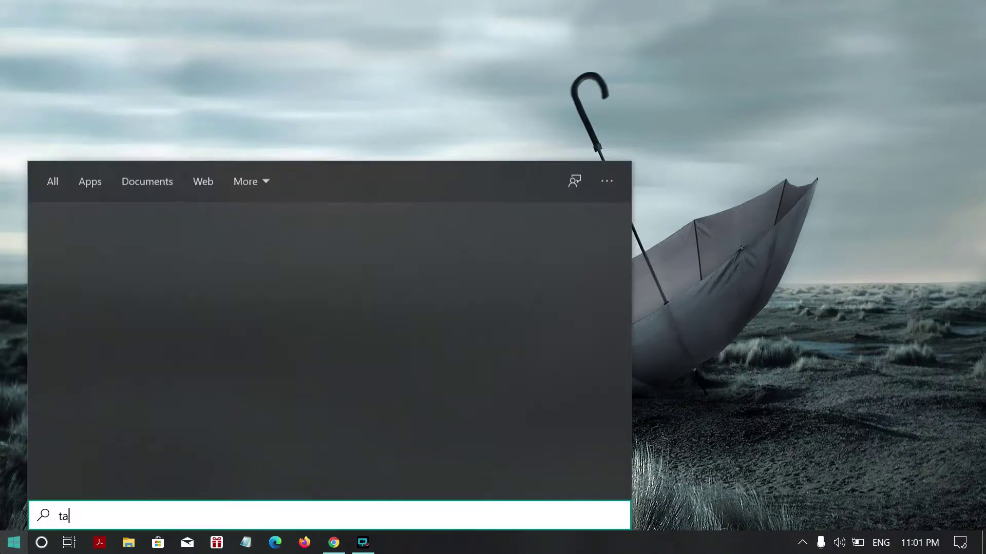
text(sk)
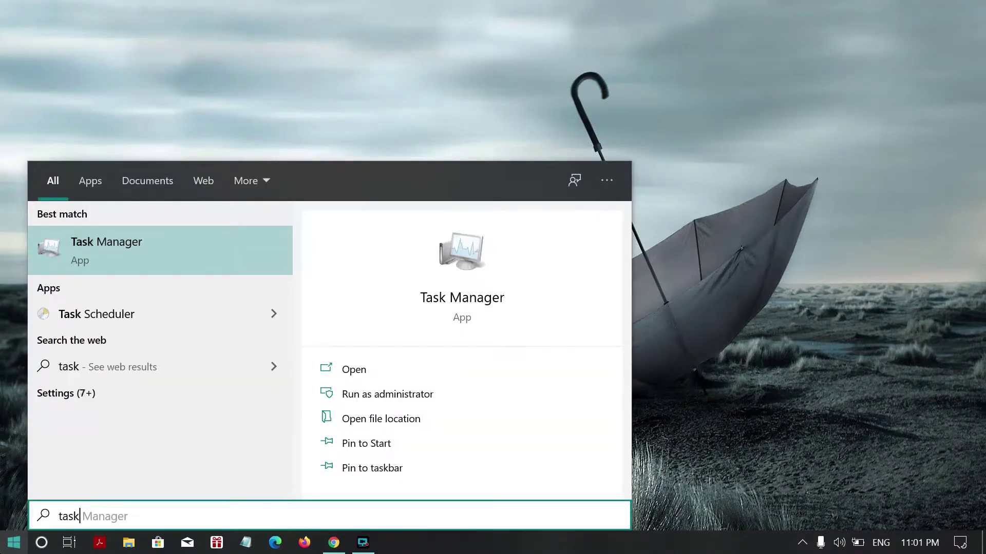
click(136, 516)
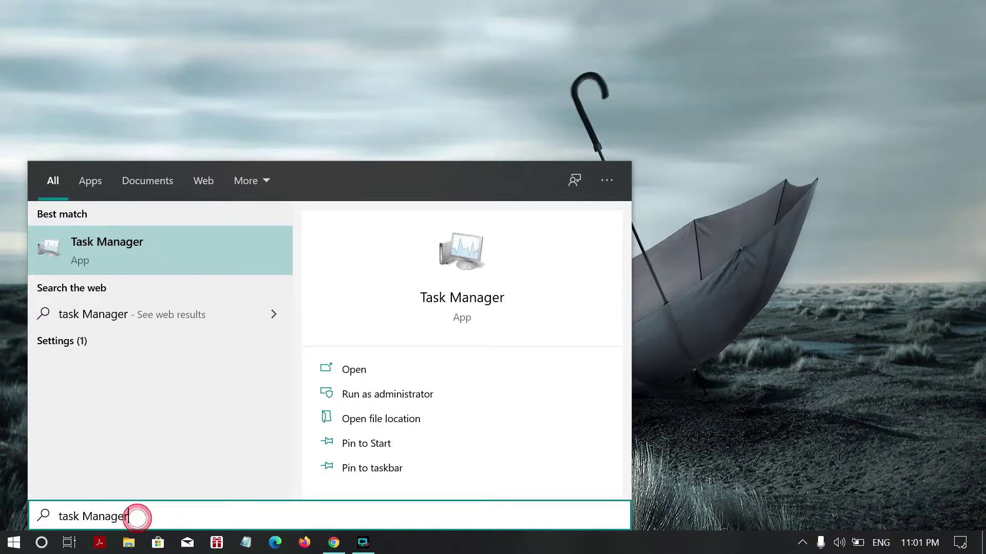
click(111, 250)
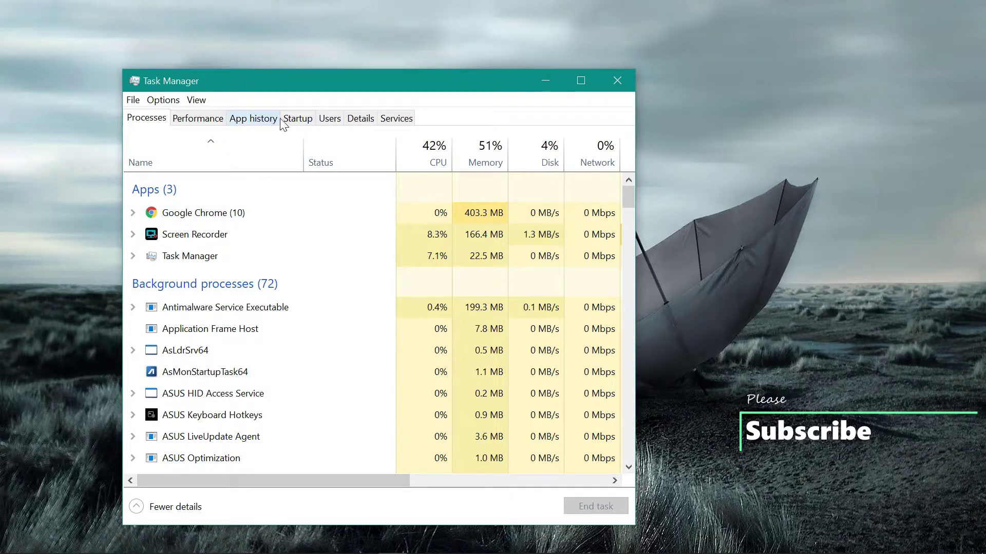
click(296, 118)
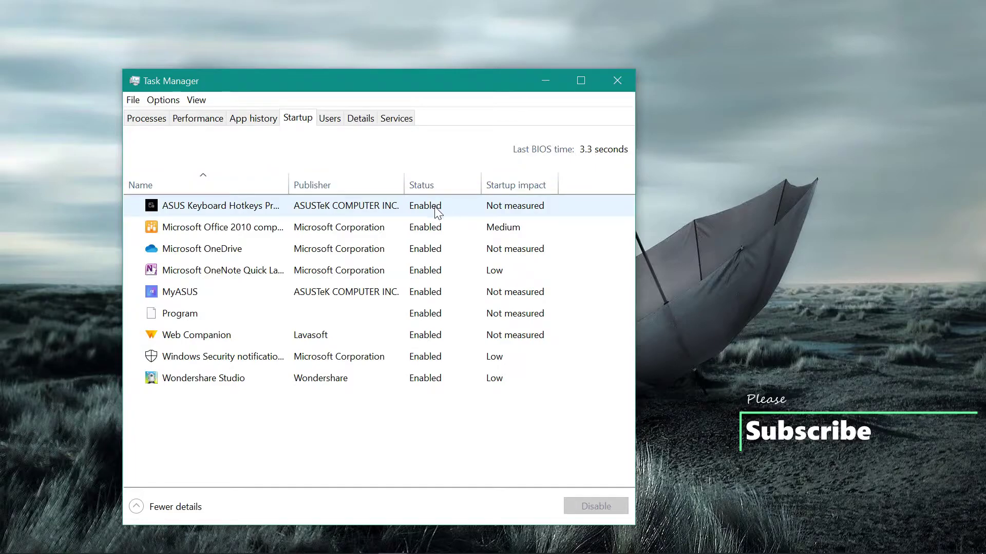
Disable Microsoft OneDrive and Web Companion at startup, closing Task Manager when done
right_click(427, 250)
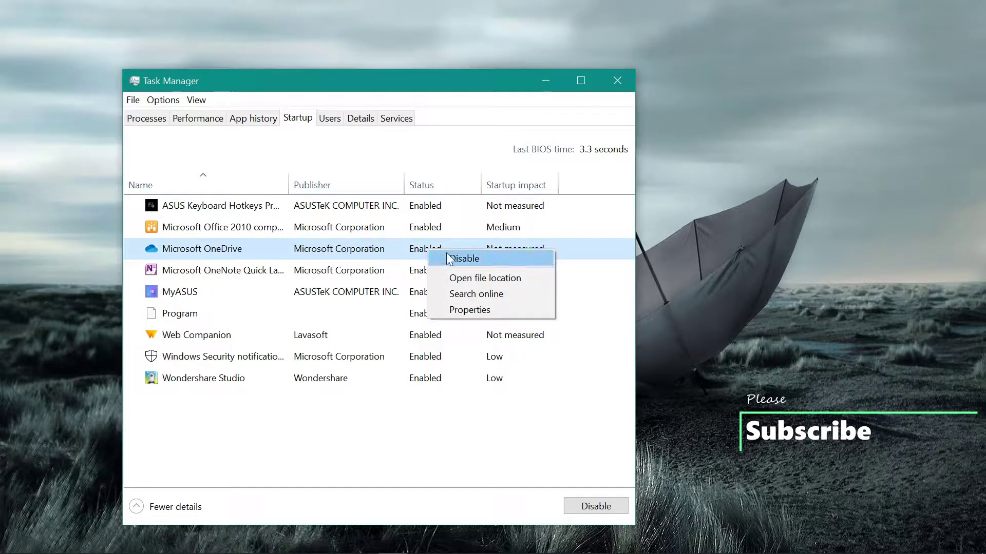
click(464, 259)
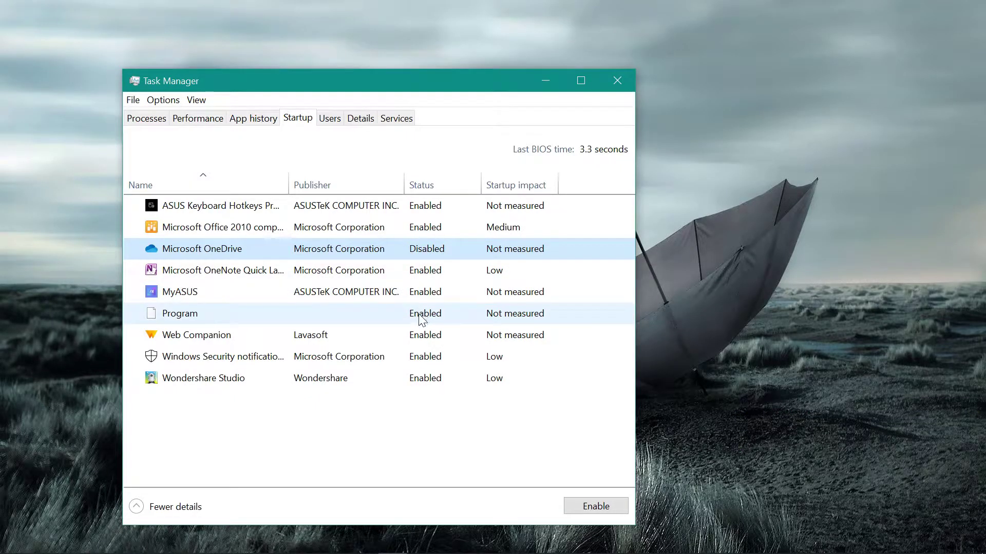
right_click(420, 333)
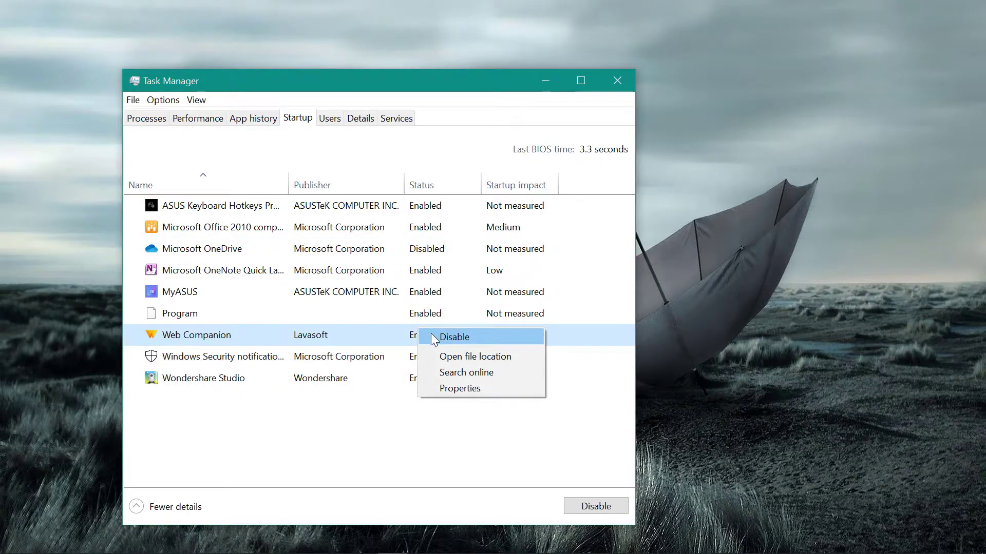
click(434, 337)
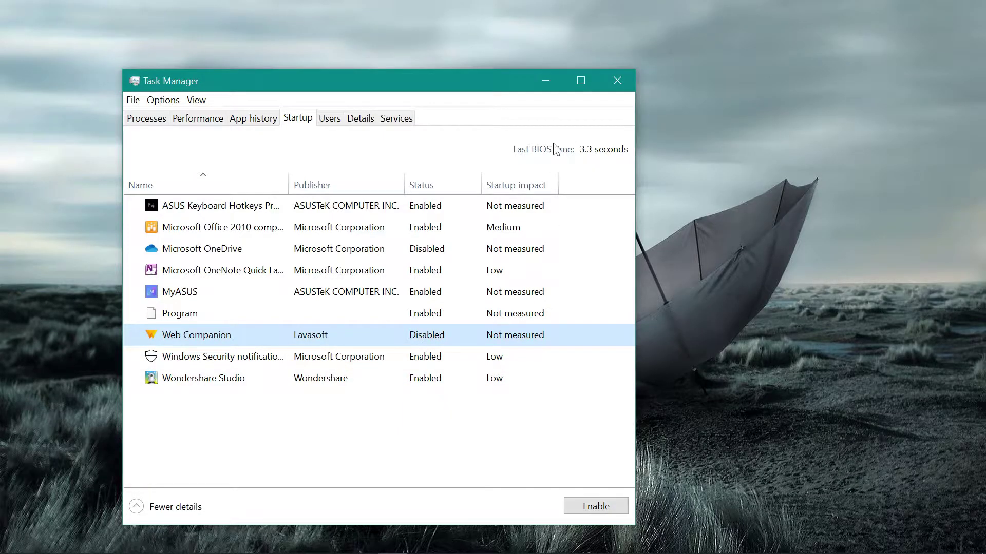
click(618, 82)
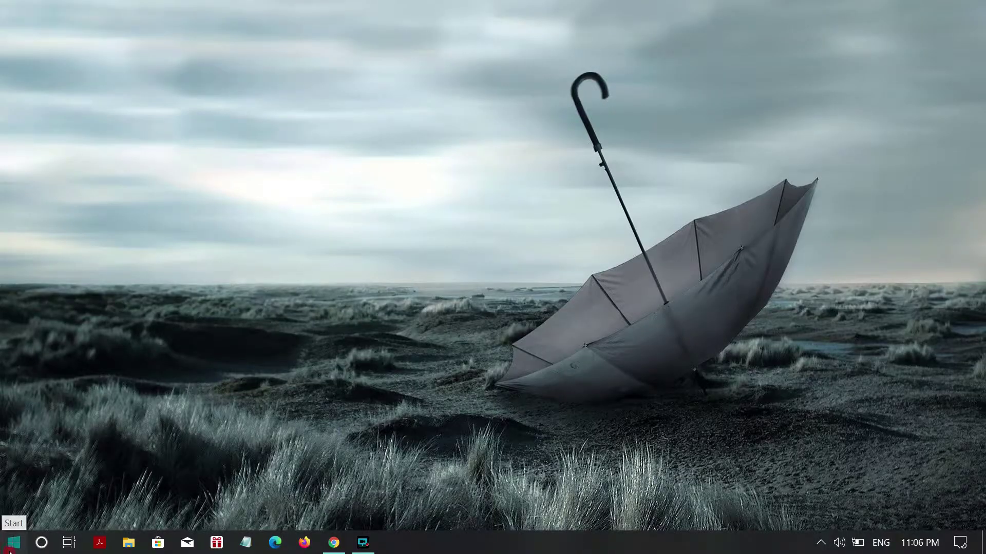
Open Defragment and Optimize Drives, optimize the SSD (C:) drive and close the tool
click(14, 542)
text(de)
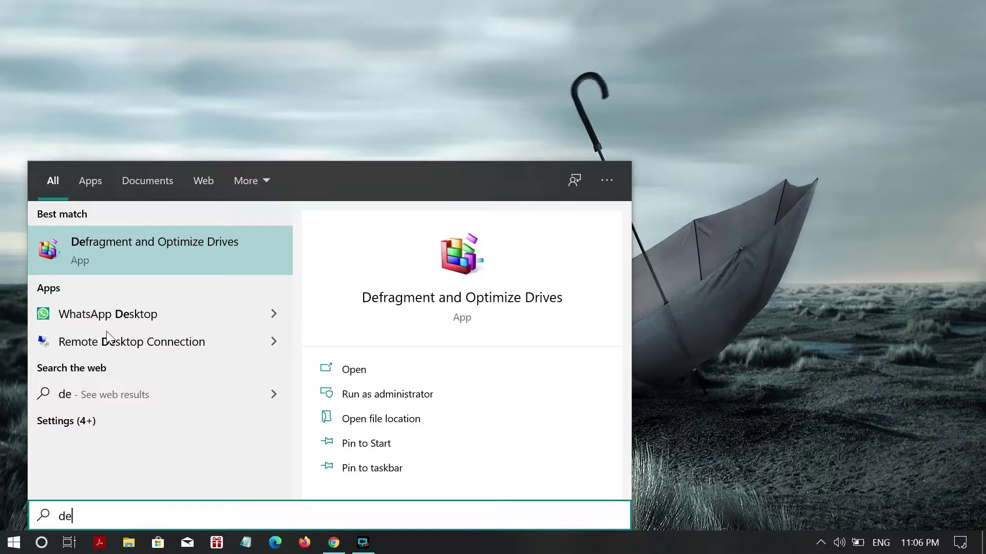
text(f)
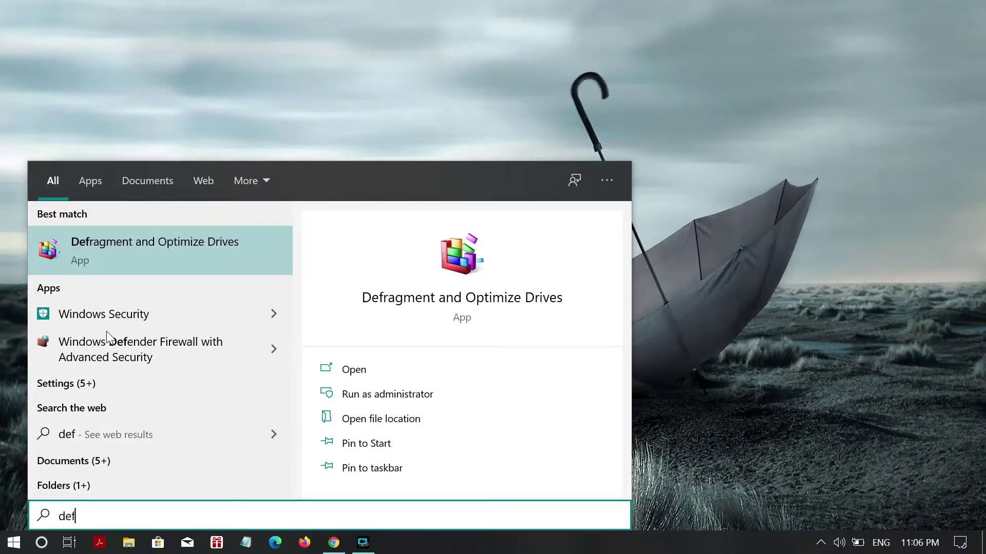
text(ragment)
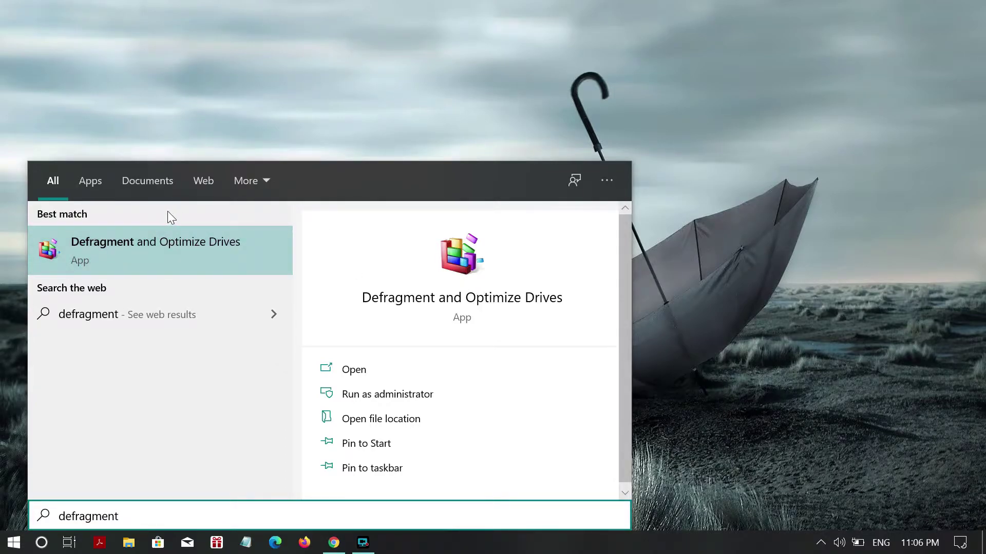
click(166, 243)
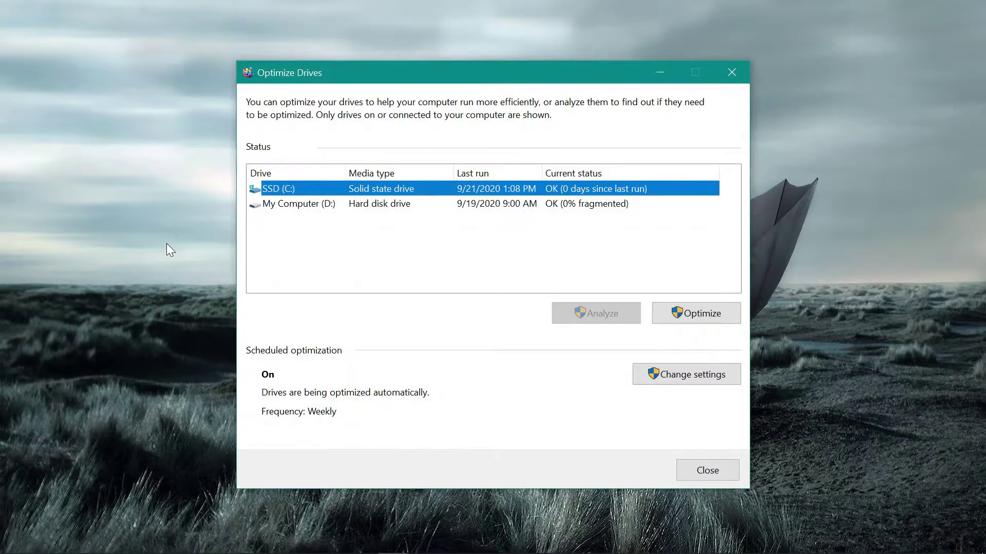
click(704, 319)
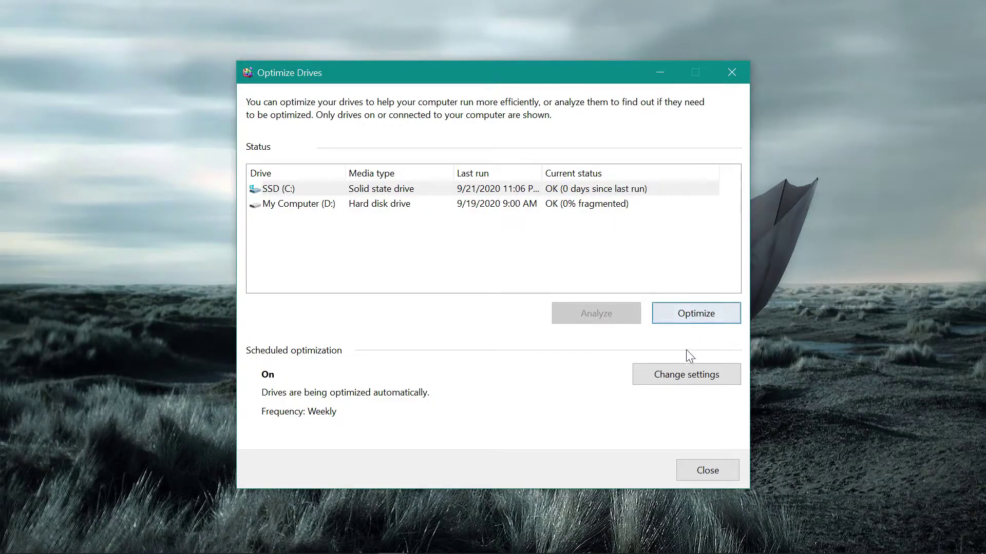
click(706, 471)
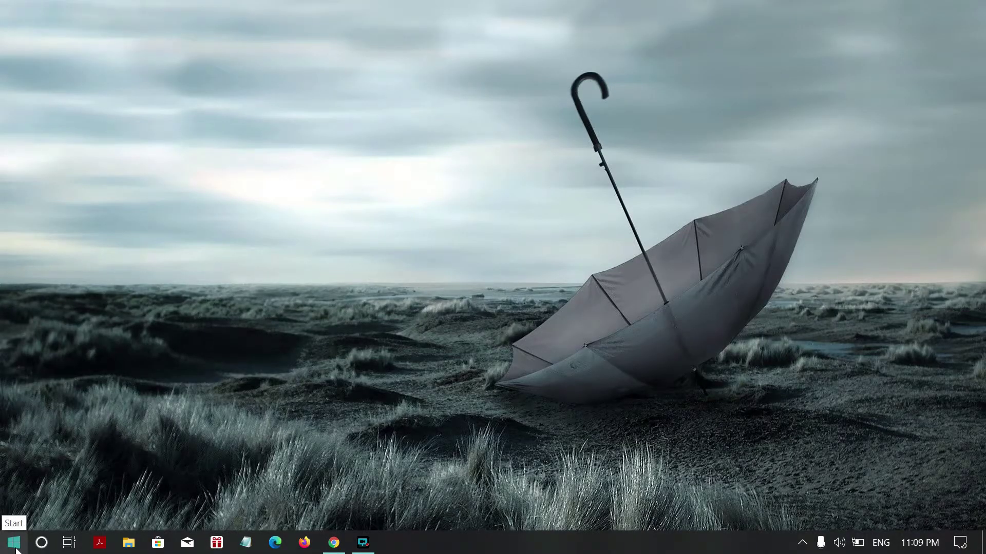
Open the user's temporary files folder by running %temp% from the Run dialog
click(16, 548)
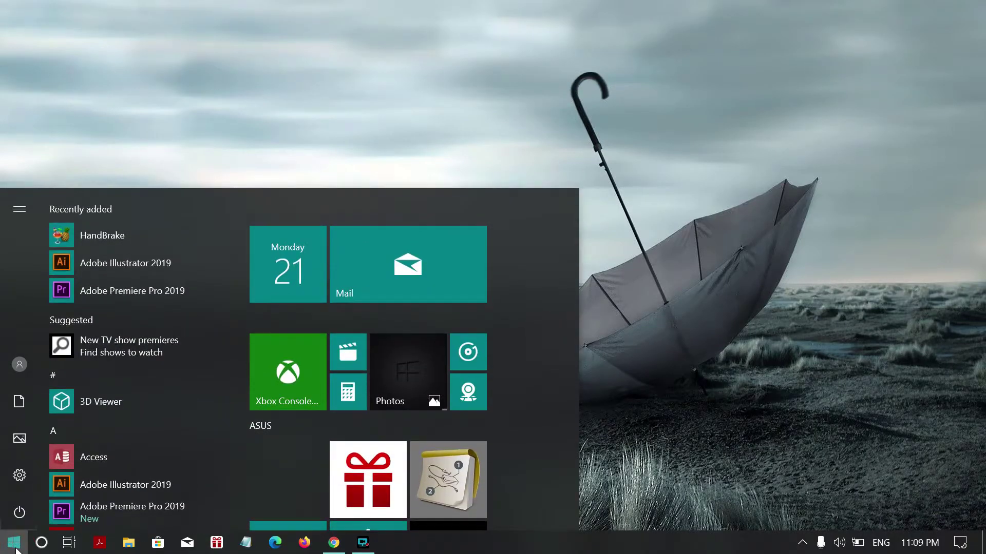
text(r)
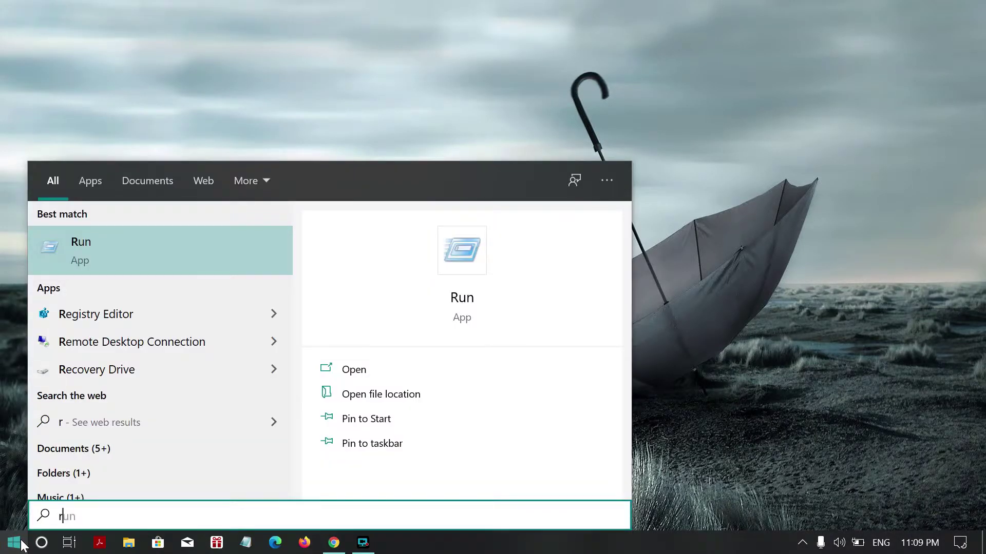
text(un)
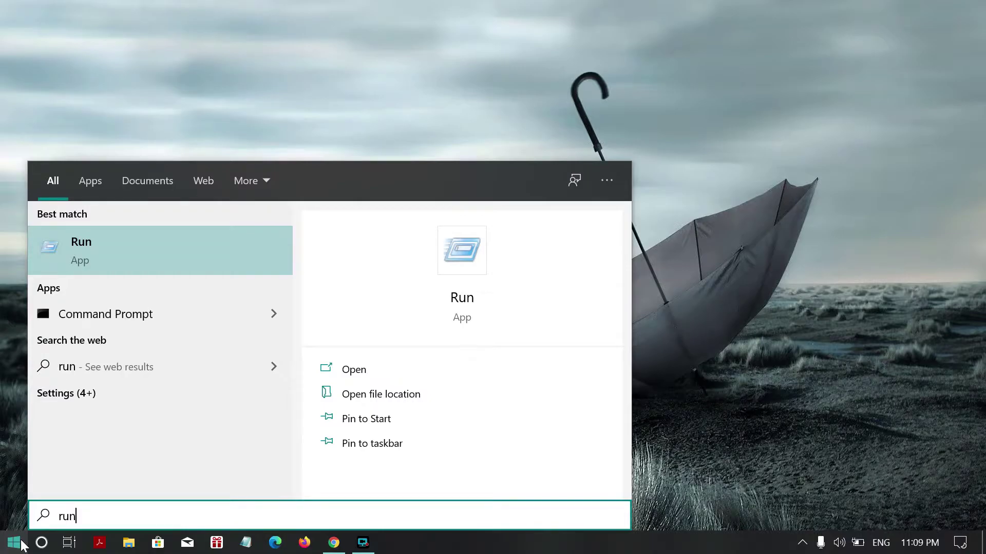
click(111, 257)
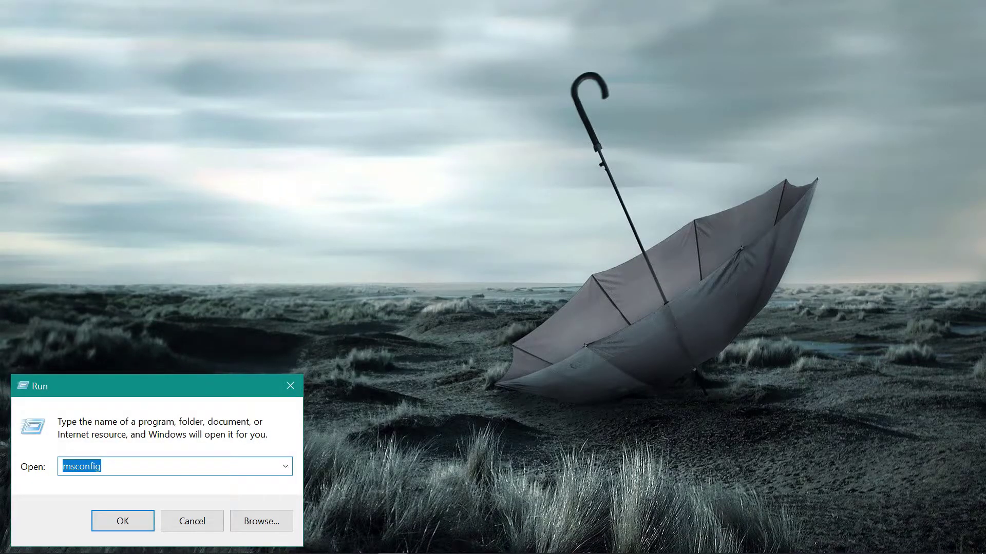
key(BackSpace)
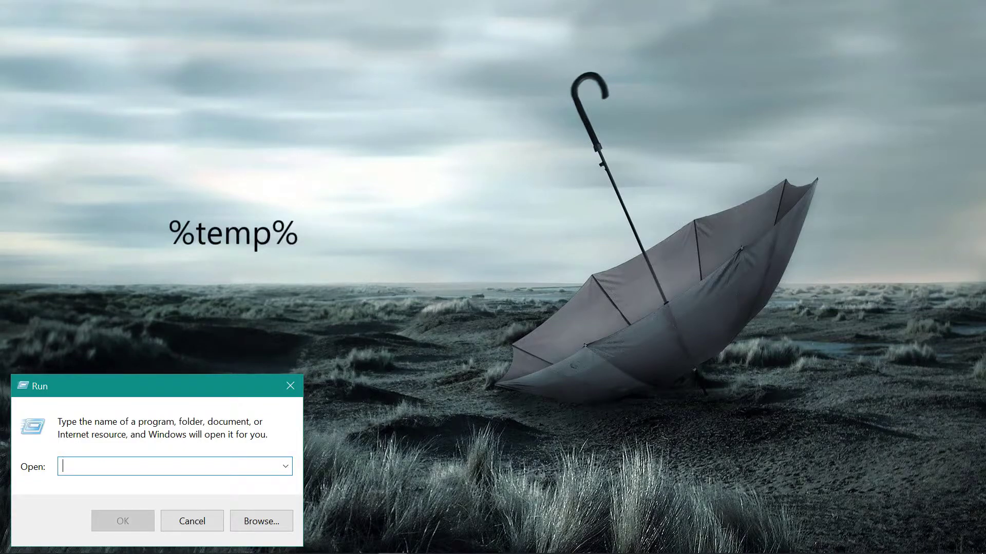
text(%)
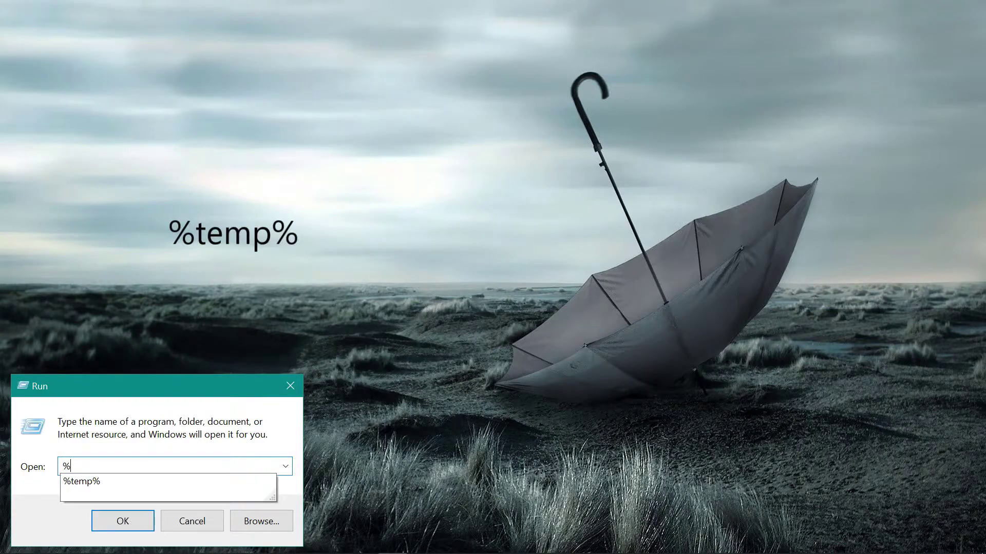
text(tempo)
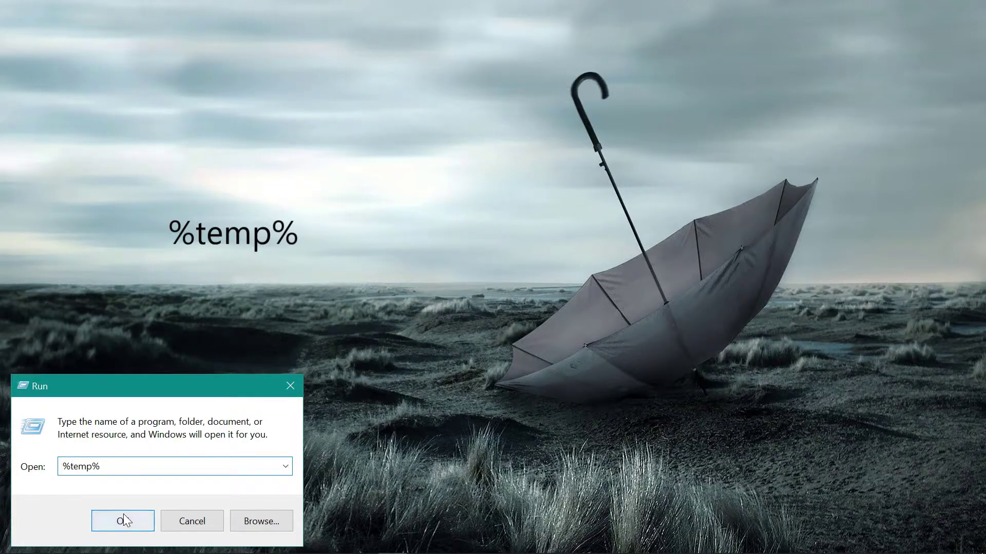
click(123, 515)
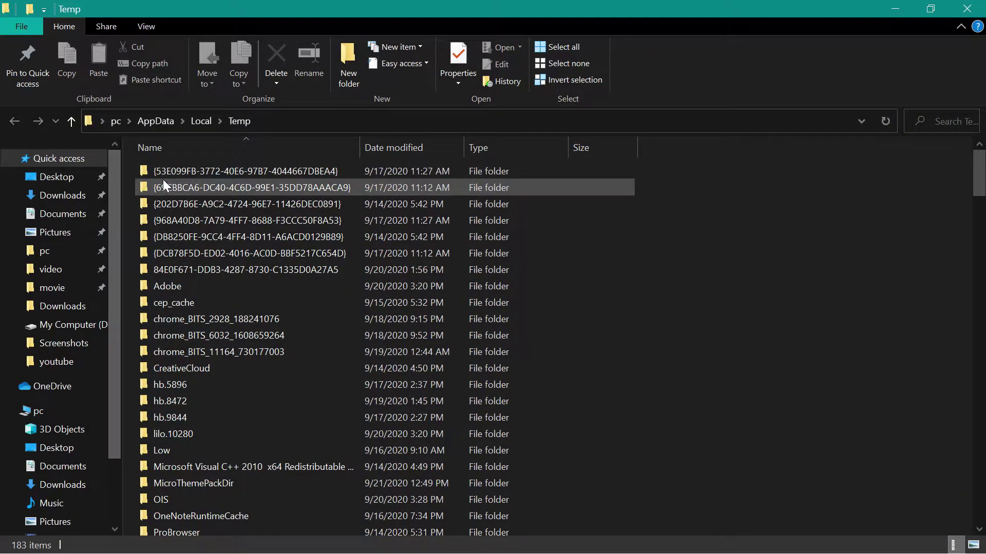
Delete all items in the AppData Local Temp folder, granting administrator permission for the protected folder, and close the window
click(543, 155)
drag(537, 160, 328, 549)
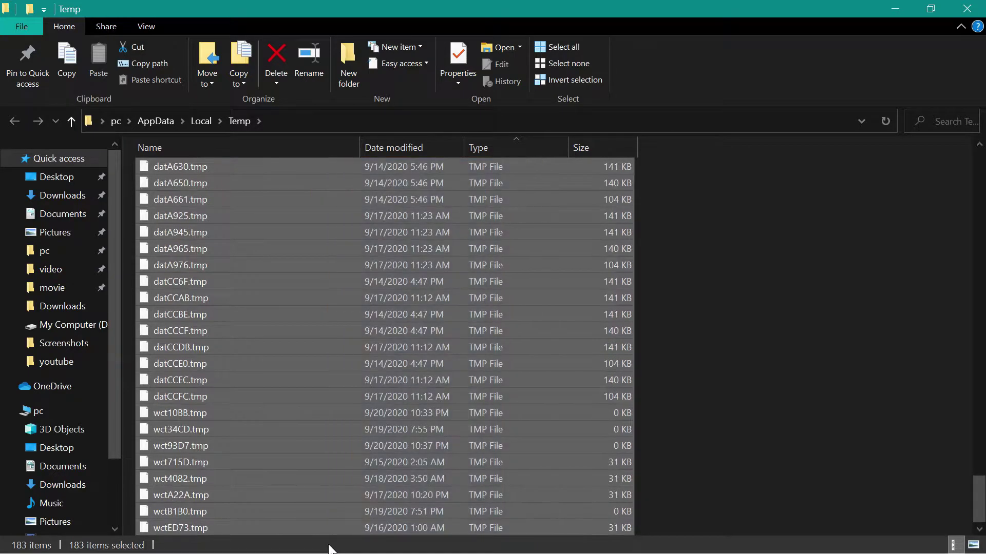
right_click(419, 363)
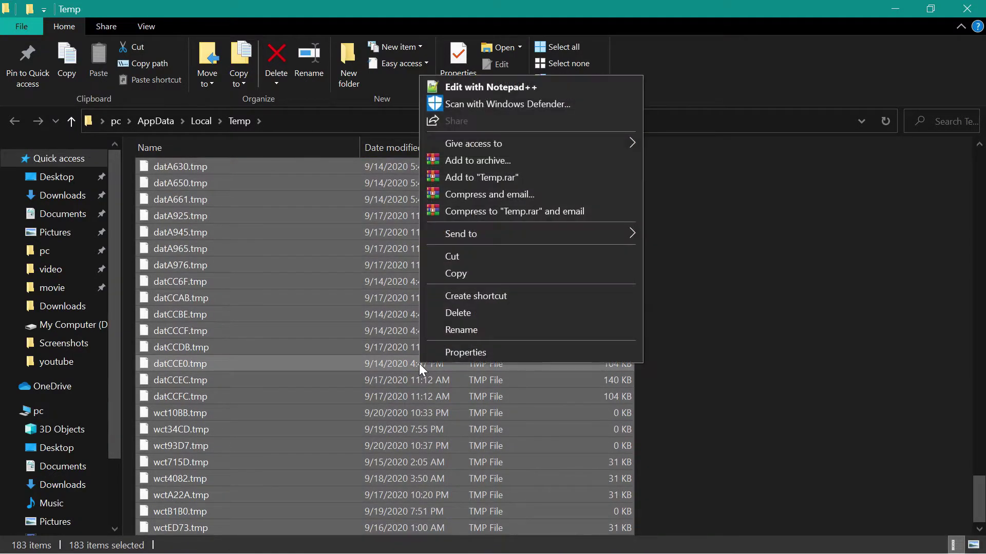
click(463, 313)
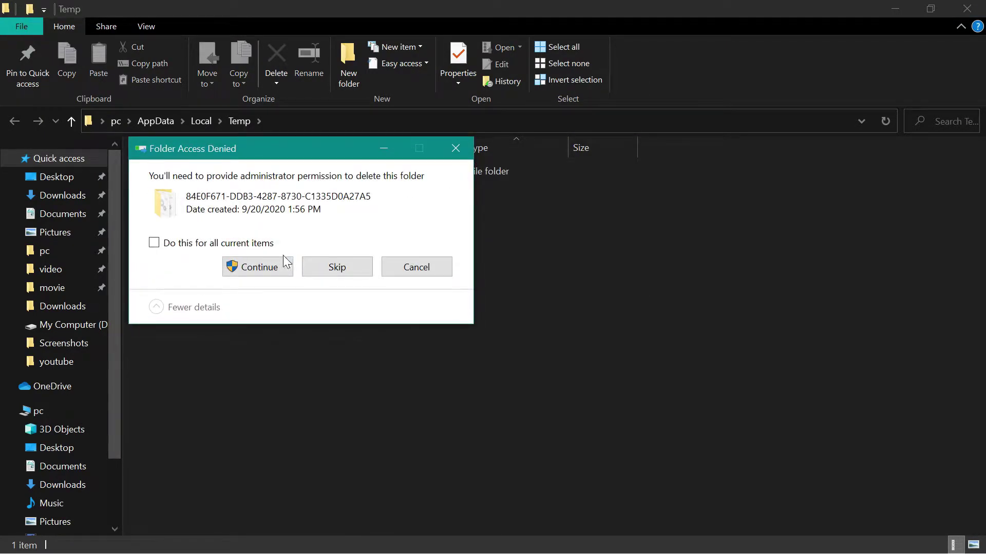
click(269, 266)
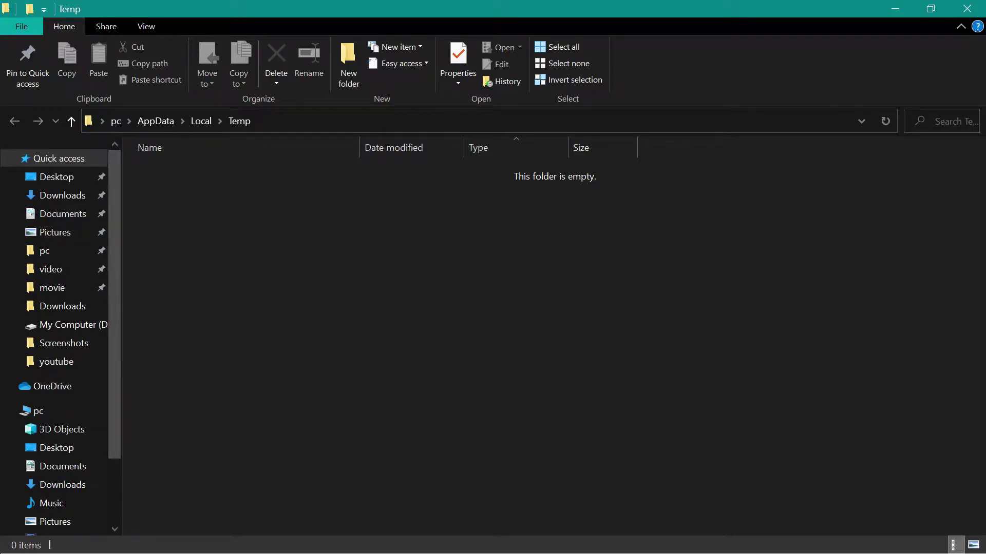
click(967, 8)
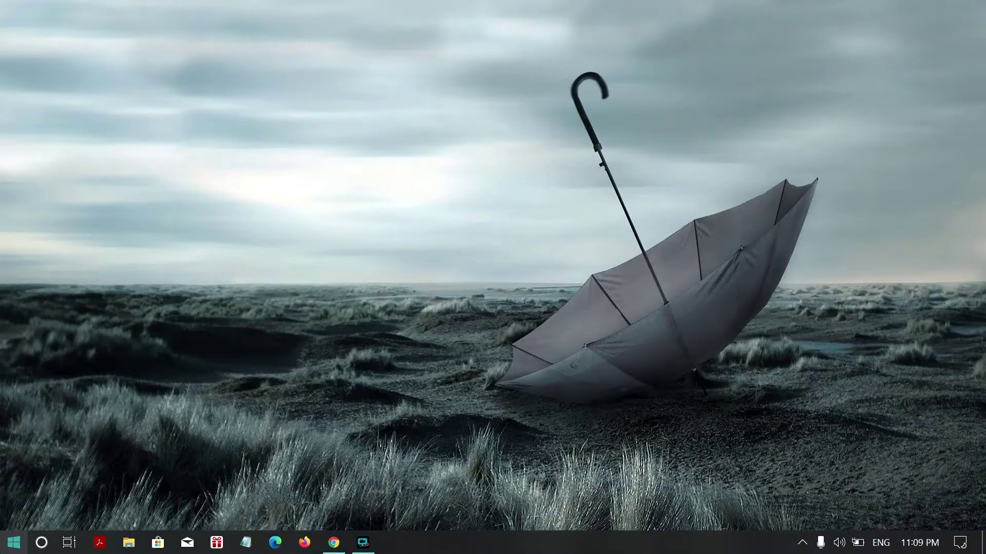
Open the Windows Temp folder by running temp from the Run dialog
click(14, 542)
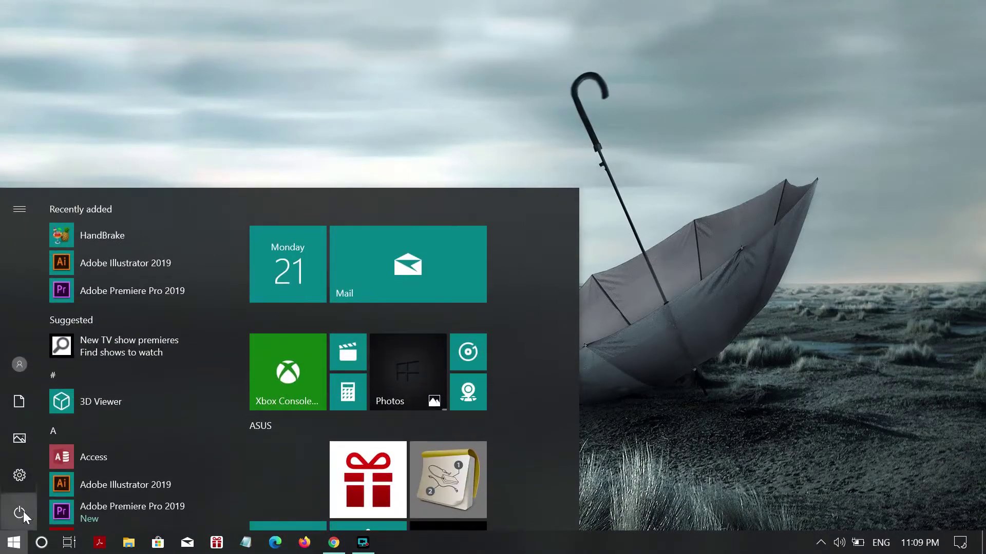
text(run)
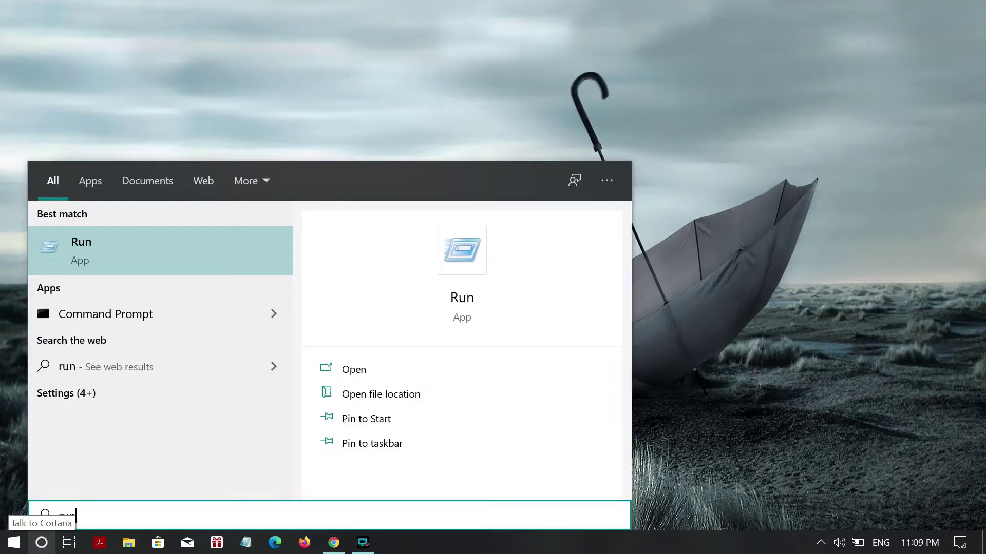
click(121, 253)
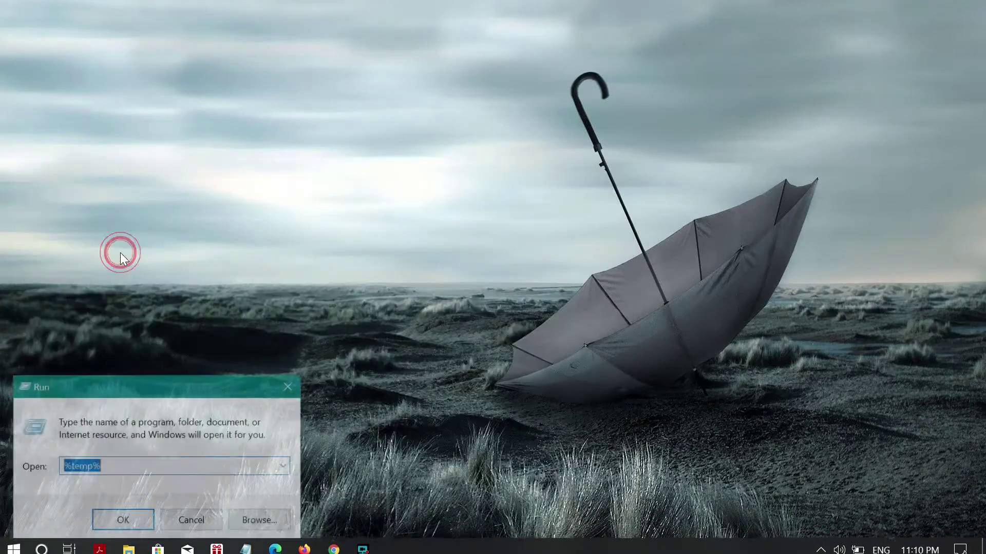
text(temp)
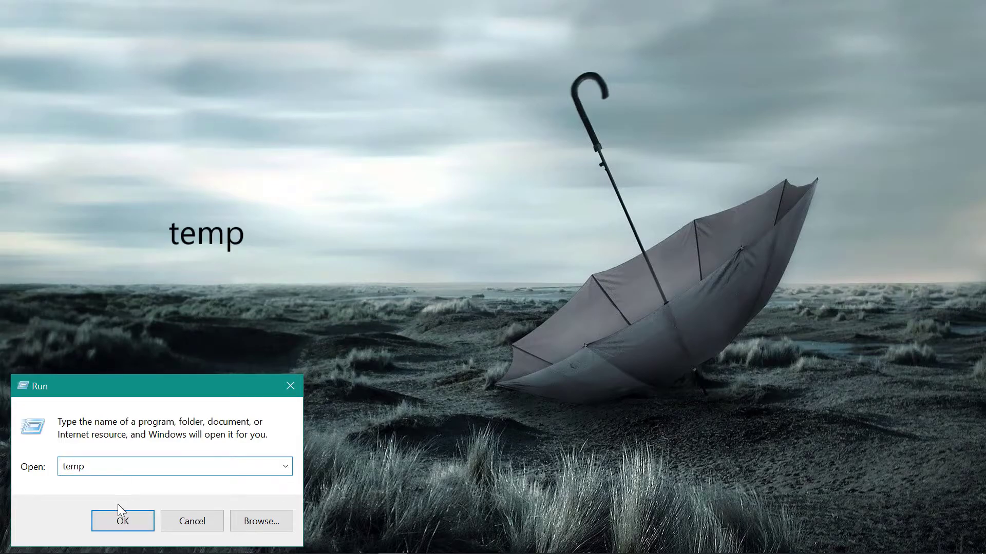
click(122, 521)
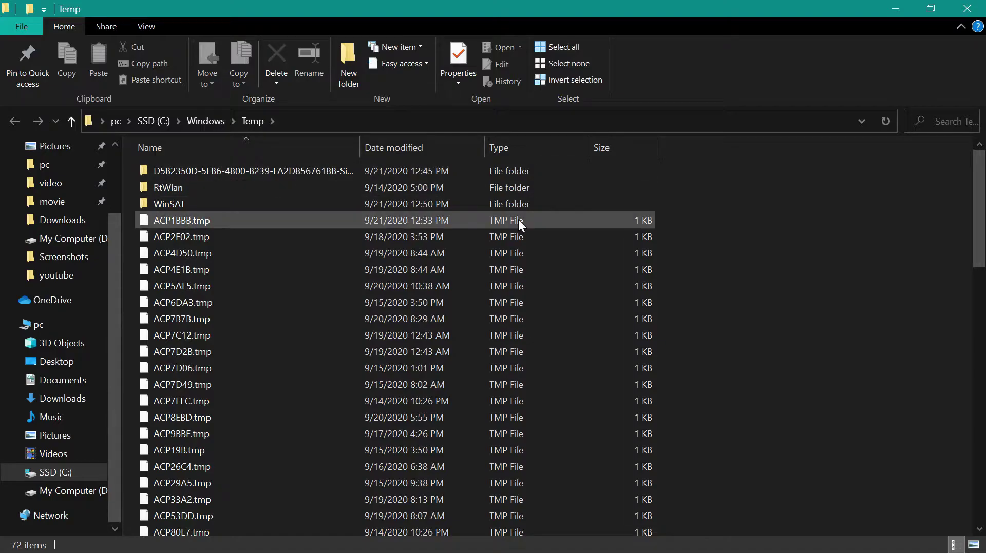
Delete all items in the Windows Temp folder and close its window
drag(676, 161, 430, 549)
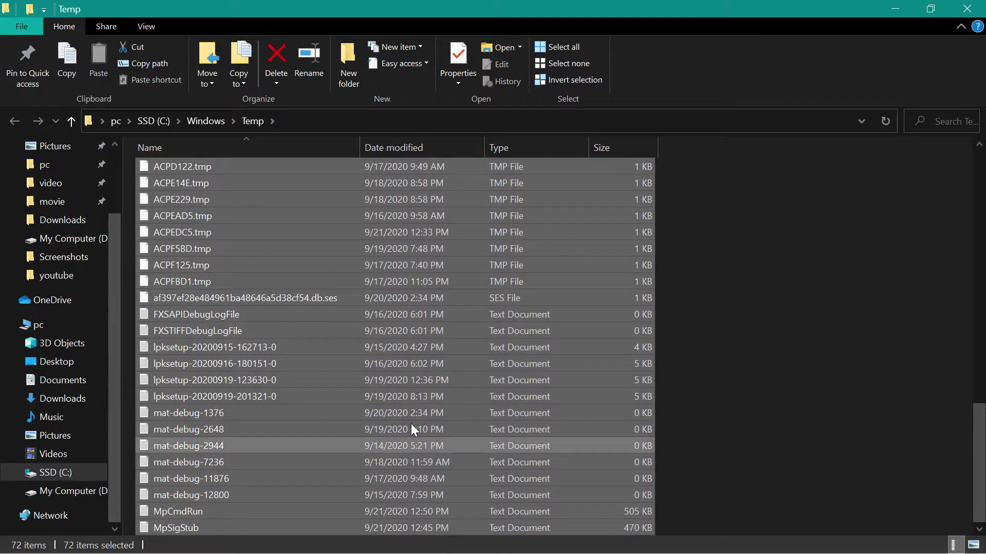
right_click(412, 355)
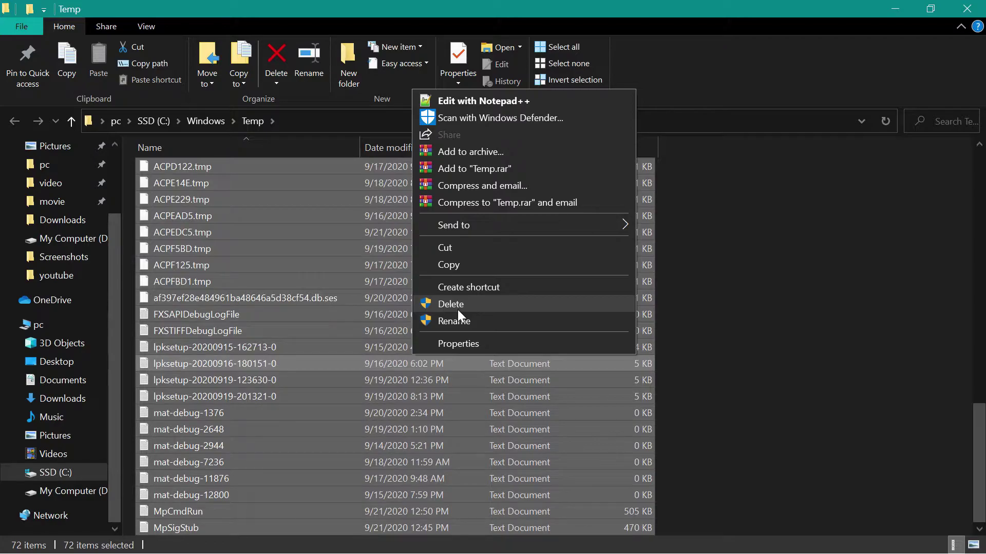
click(457, 310)
click(449, 267)
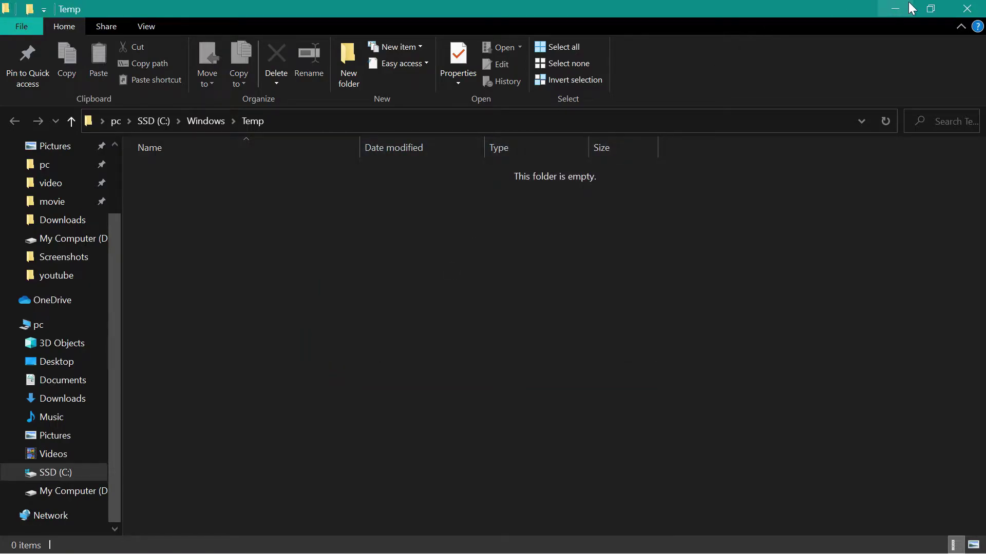
click(967, 8)
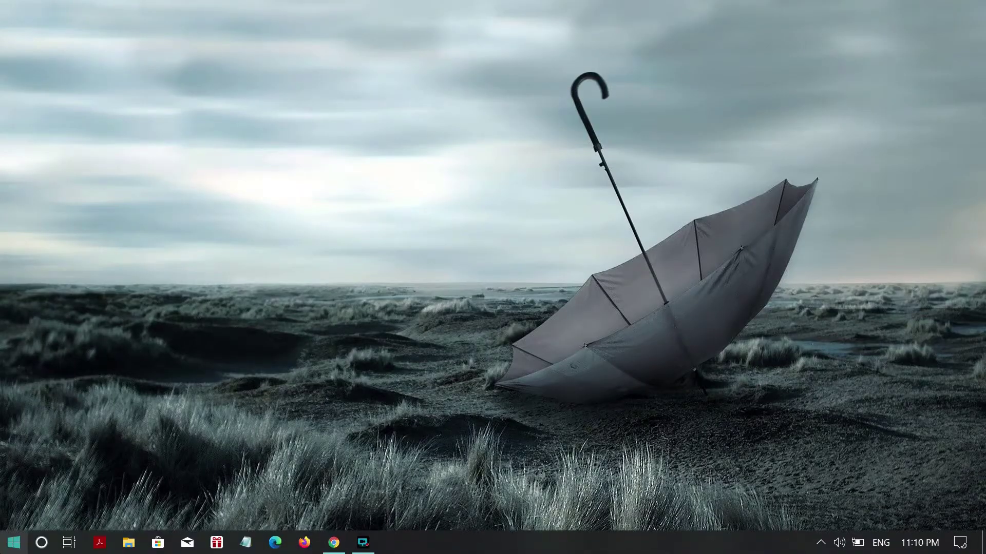
Open the Windows Prefetch folder by running prefetch from the Run dialog
click(14, 543)
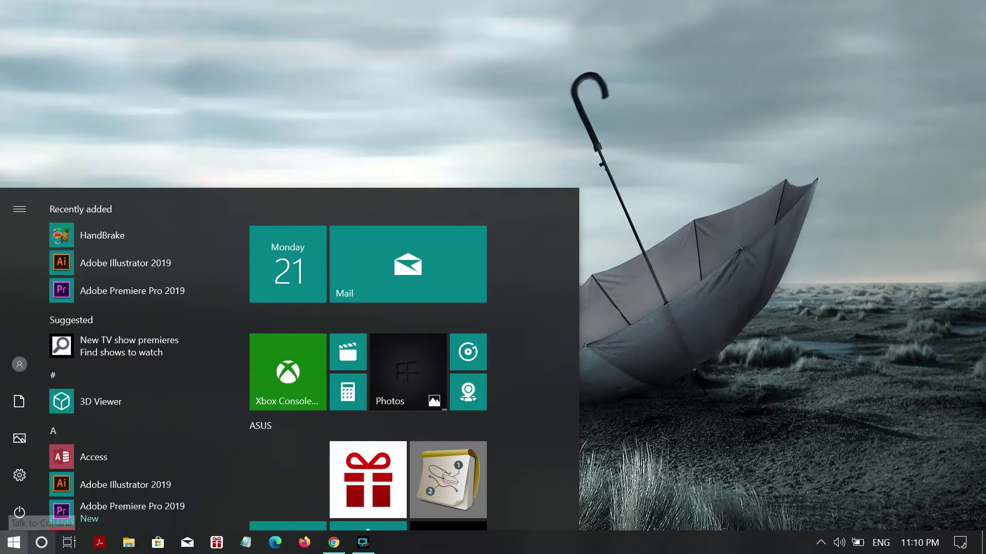
text(run)
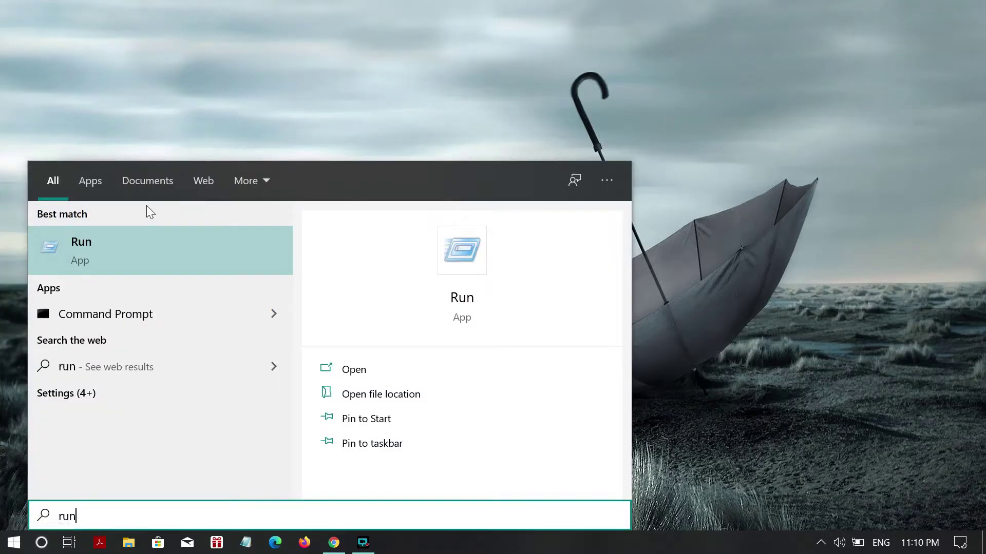
click(111, 247)
text(prefetch)
click(137, 525)
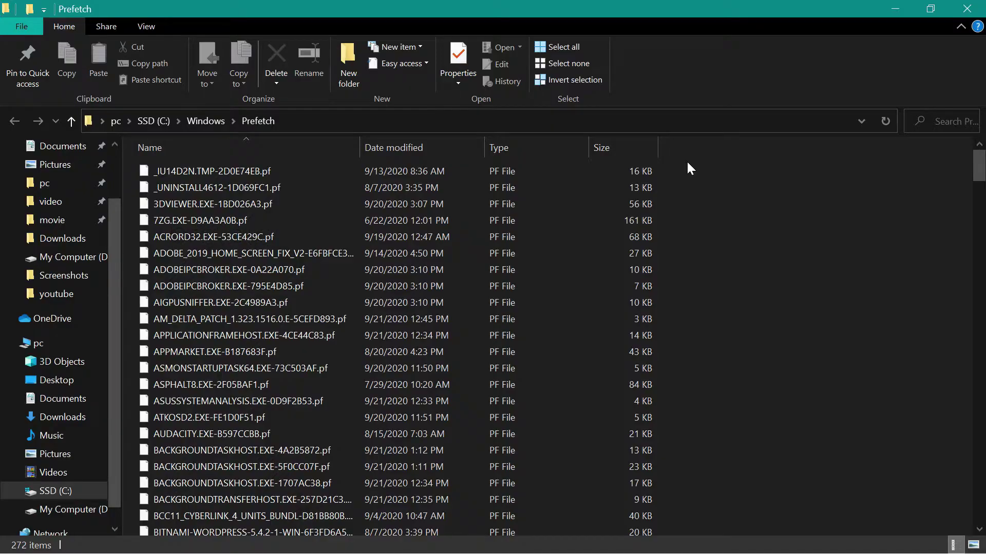
Delete all files in the Prefetch folder, skipping PfPre_aeb1d194.mkd, which is in use, and select the remaining files
drag(675, 166, 433, 551)
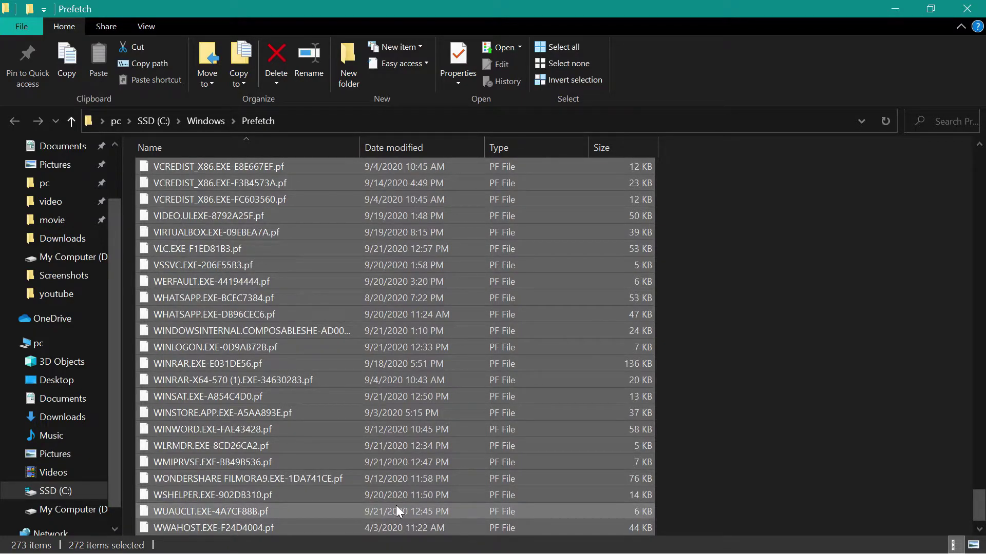
right_click(390, 369)
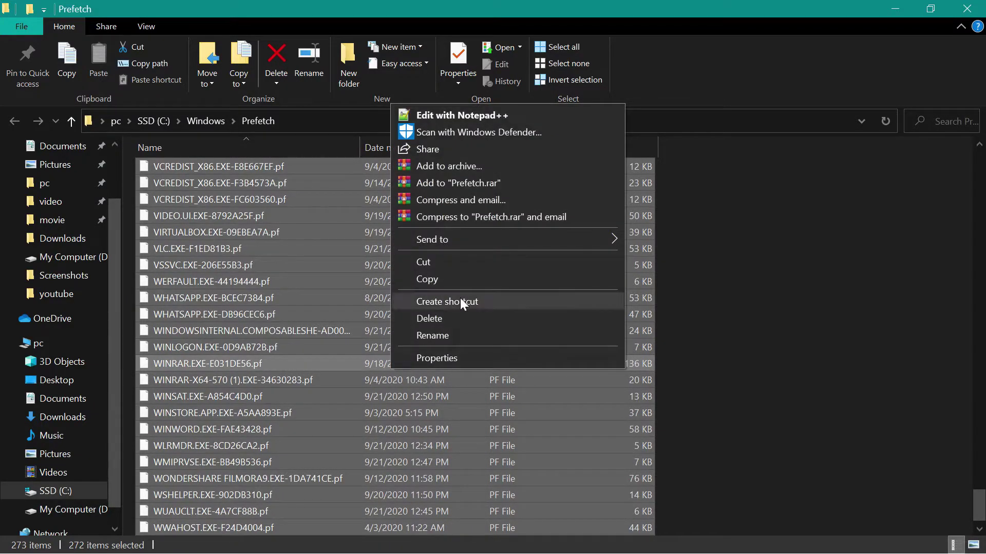
click(439, 319)
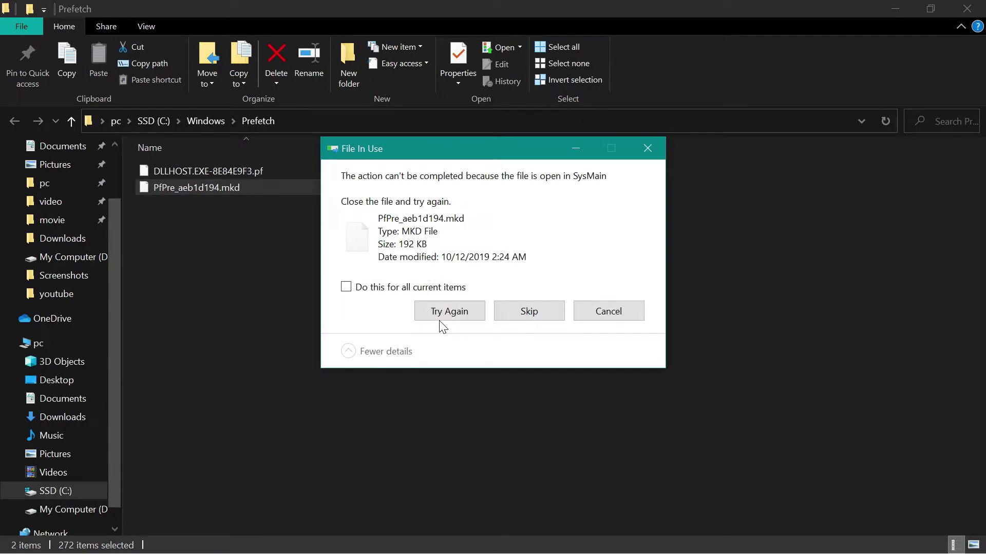
click(519, 311)
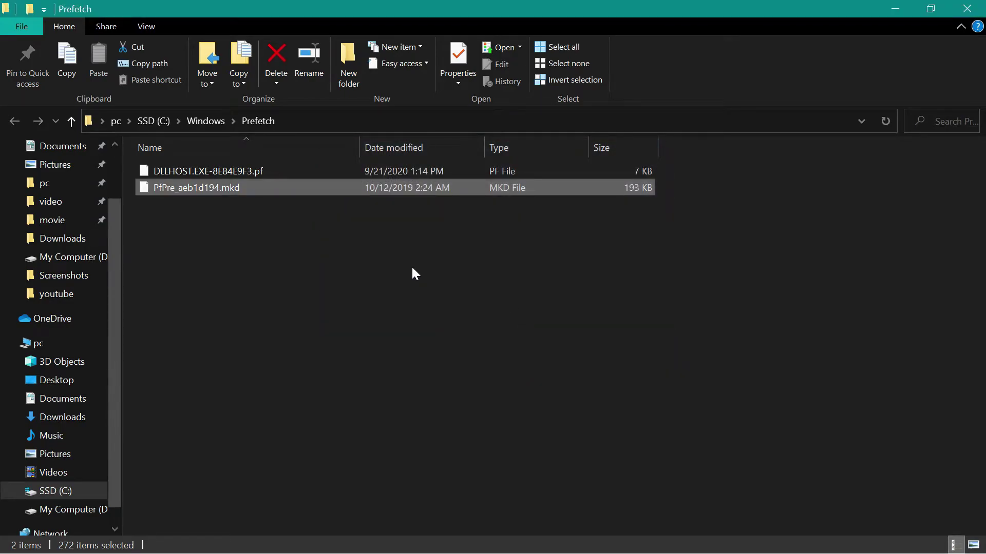
drag(432, 211, 418, 177)
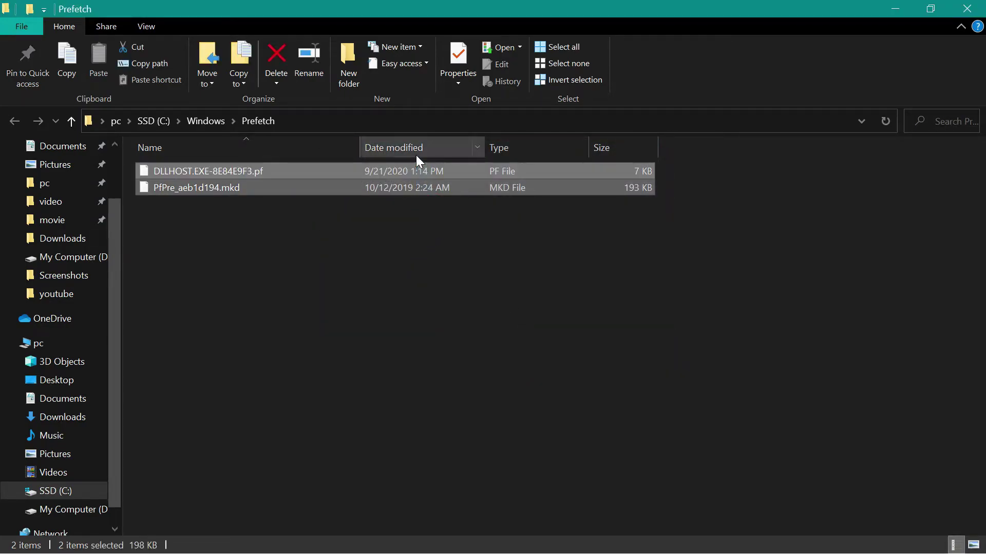
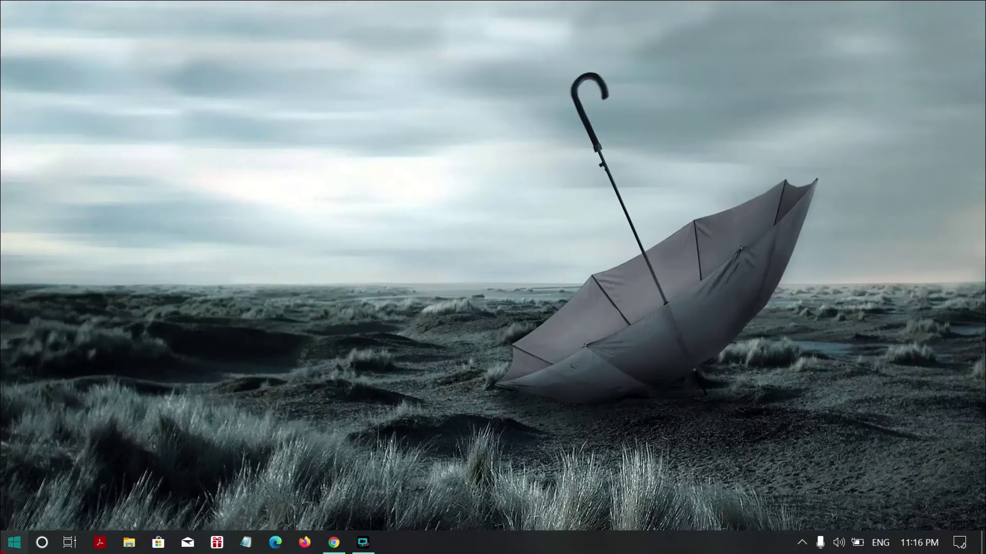
Open This PC through a search for pc and show the properties of the SSD (C:) drive
key(super)
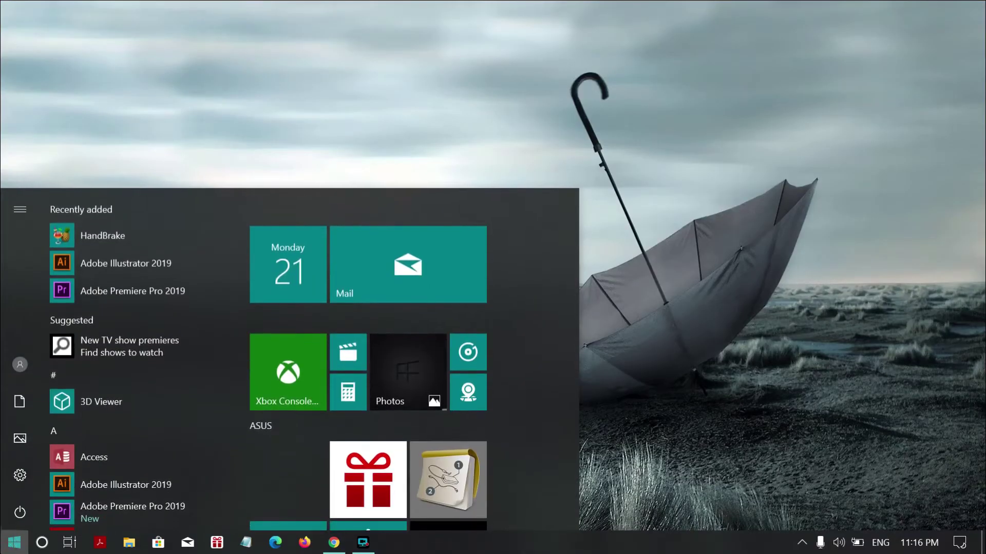
key(super)
key(super)
text(pc)
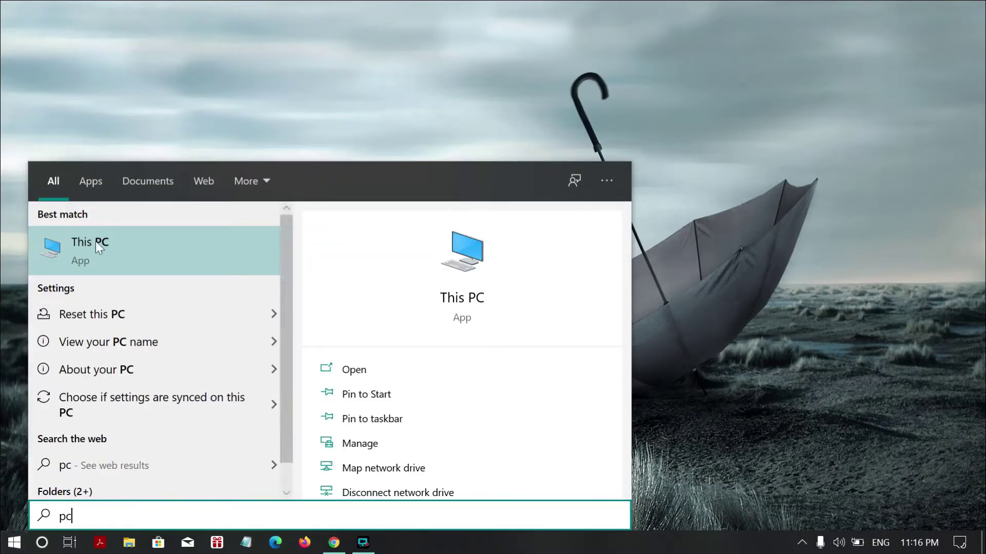
click(95, 255)
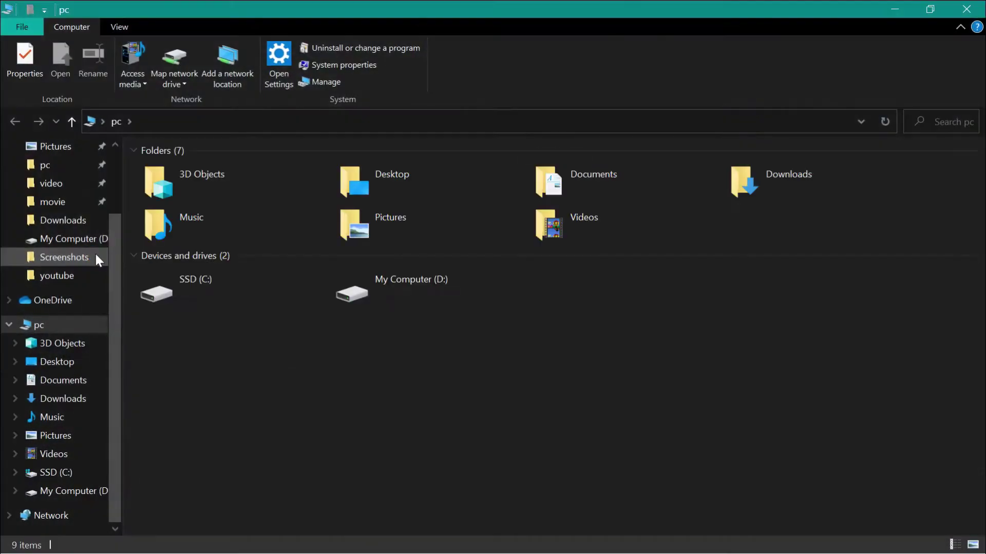
click(219, 285)
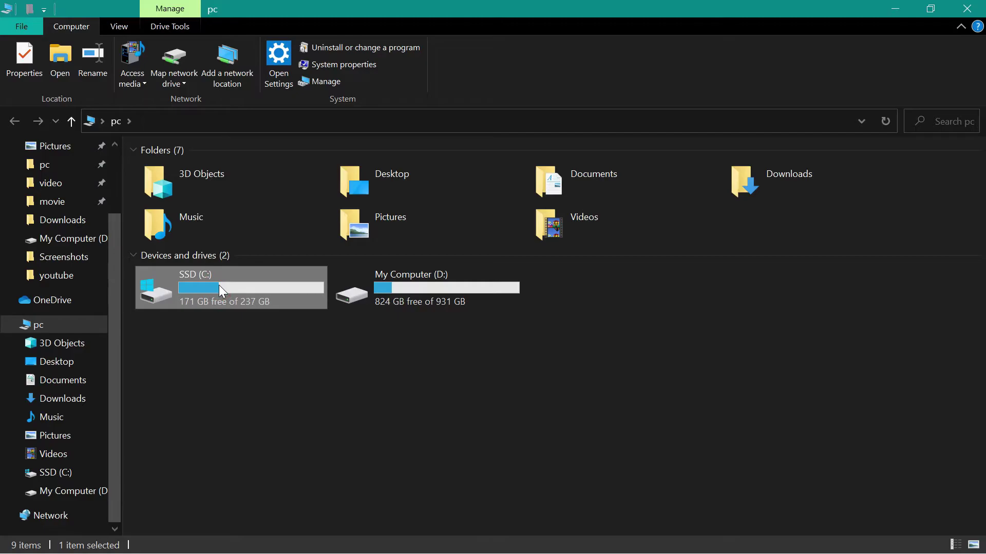
right_click(218, 285)
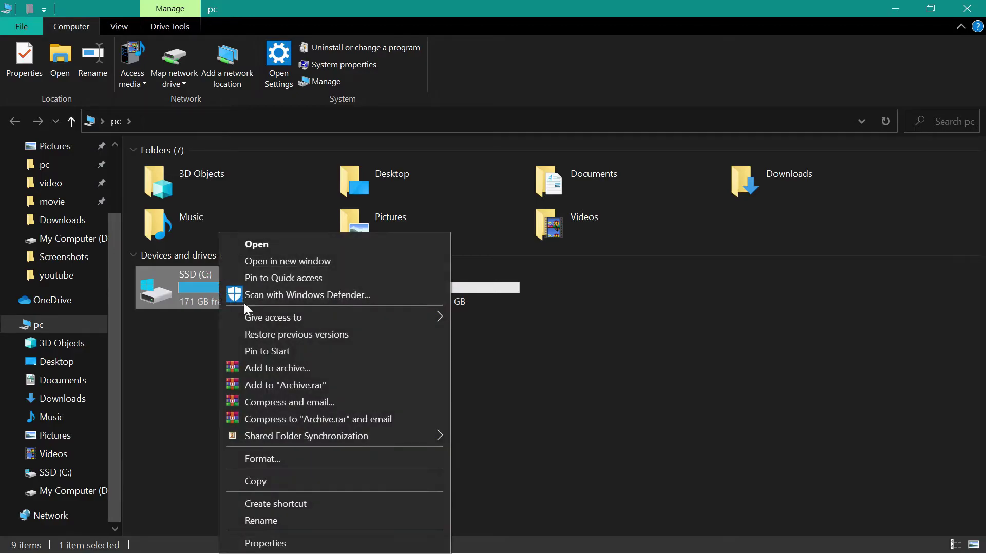
click(261, 543)
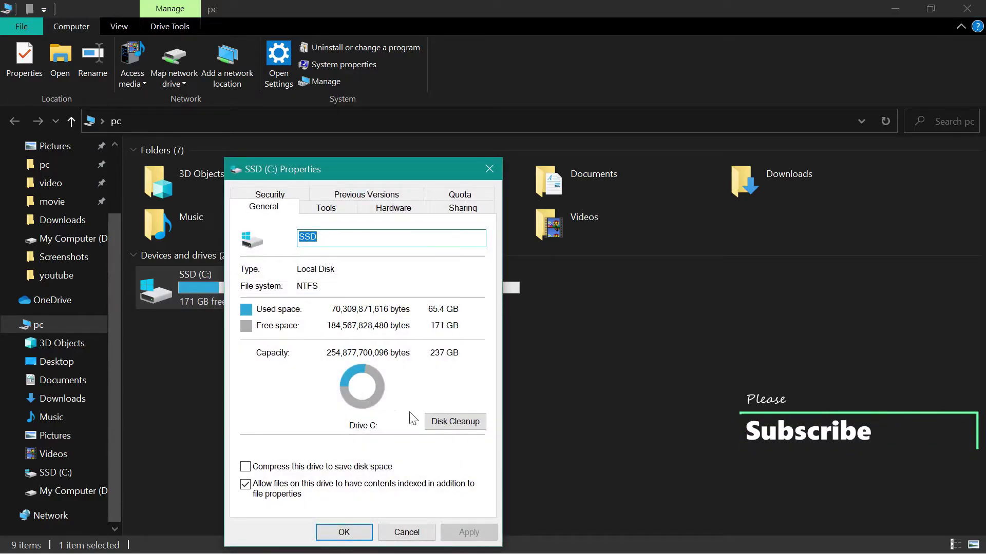
Run Disk Cleanup on SSD (C:), permanently deleting the checked file categories, and close the drive's properties and the This PC window
click(453, 419)
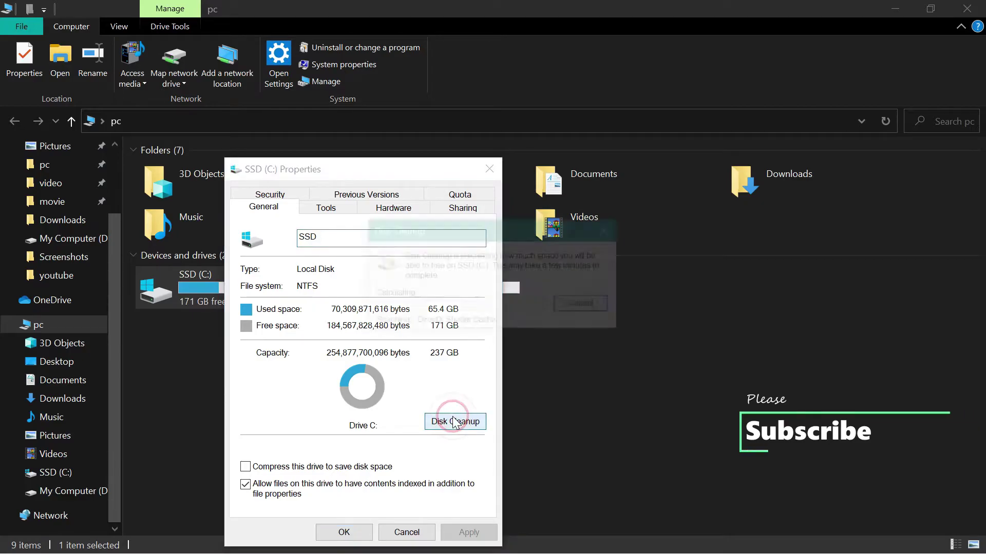
mouse_move(368, 226)
mouse_down()
mouse_move(368, 282)
mouse_move(367, 222)
mouse_up()
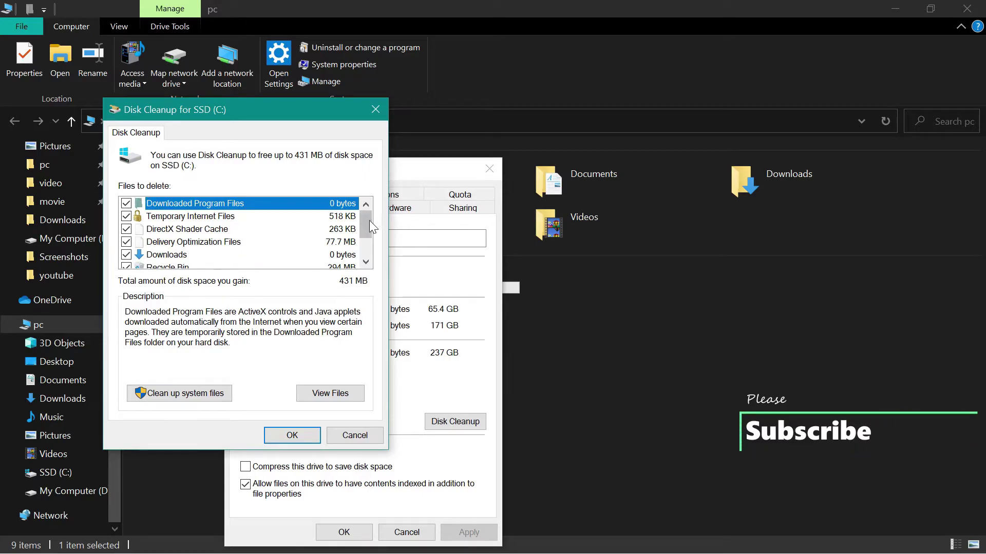
drag(366, 223, 366, 245)
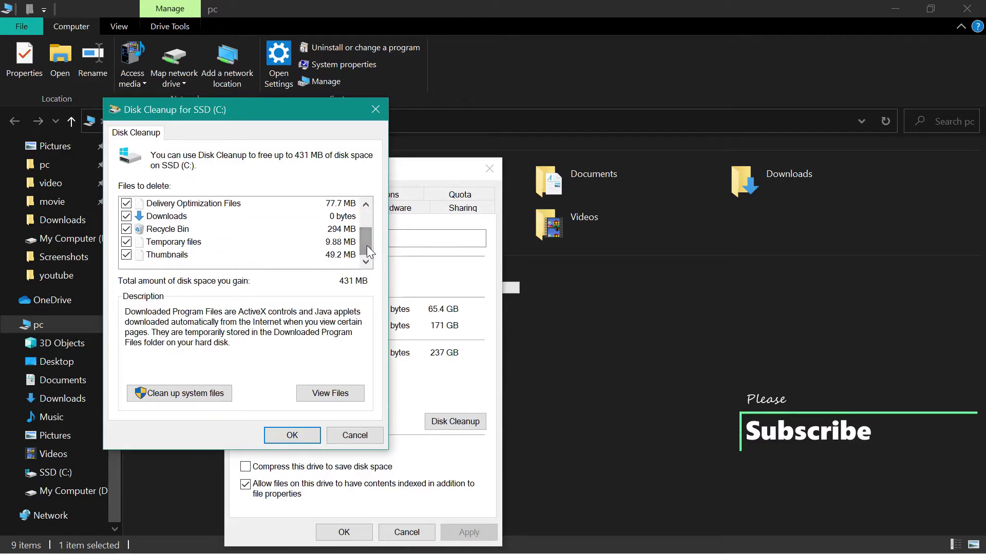
click(299, 435)
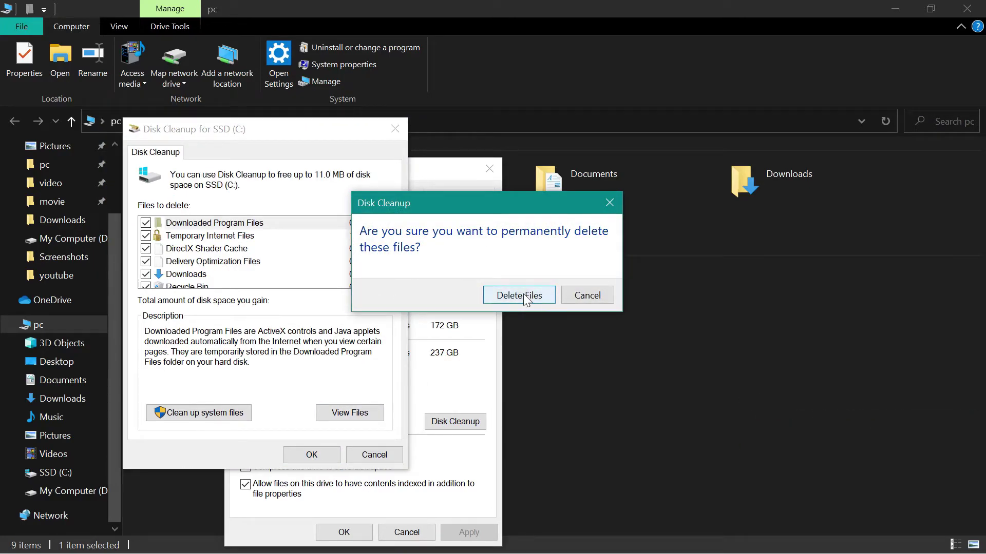
click(523, 294)
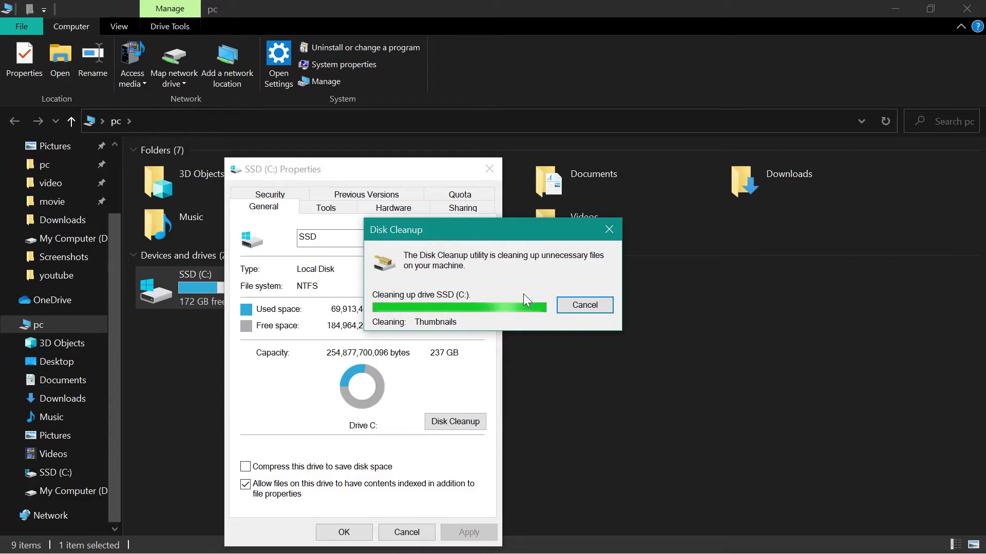
click(345, 534)
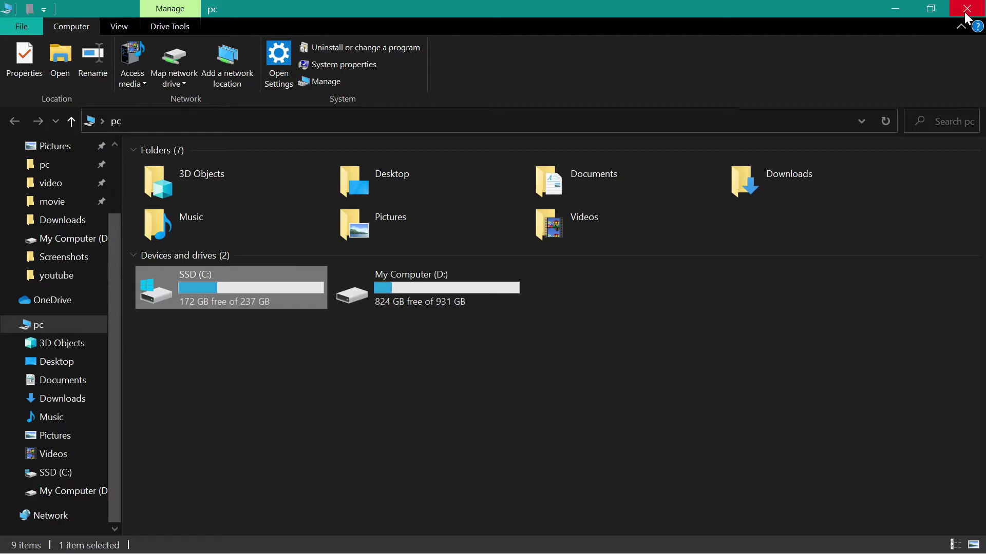
click(965, 15)
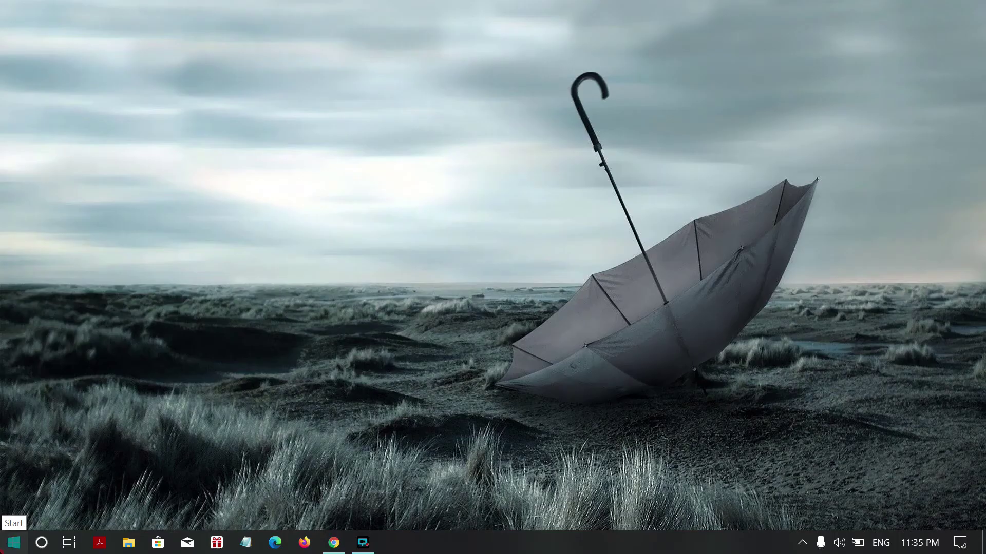
Open Registry Editor by running regedit from the Run dialog
click(12, 542)
text(run)
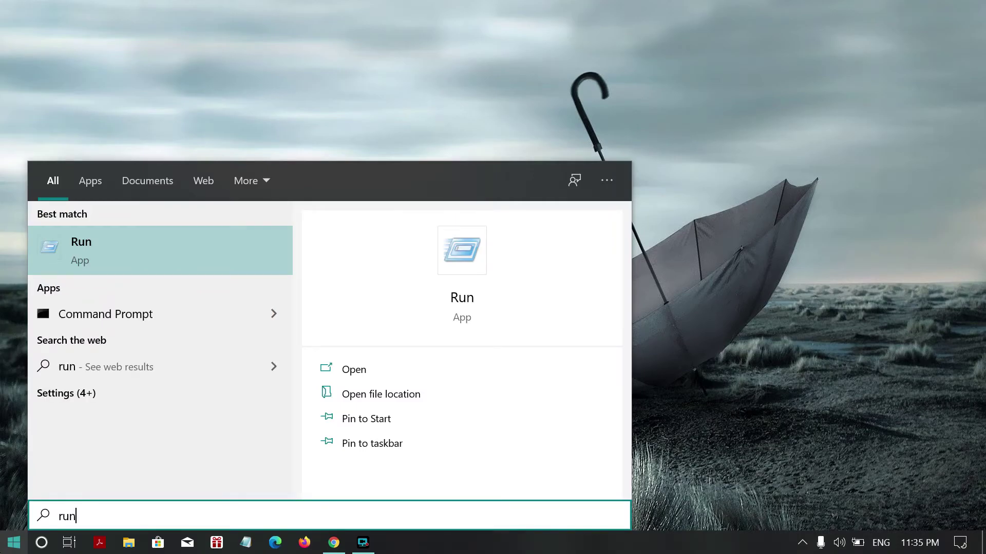
click(105, 268)
key(BackSpace)
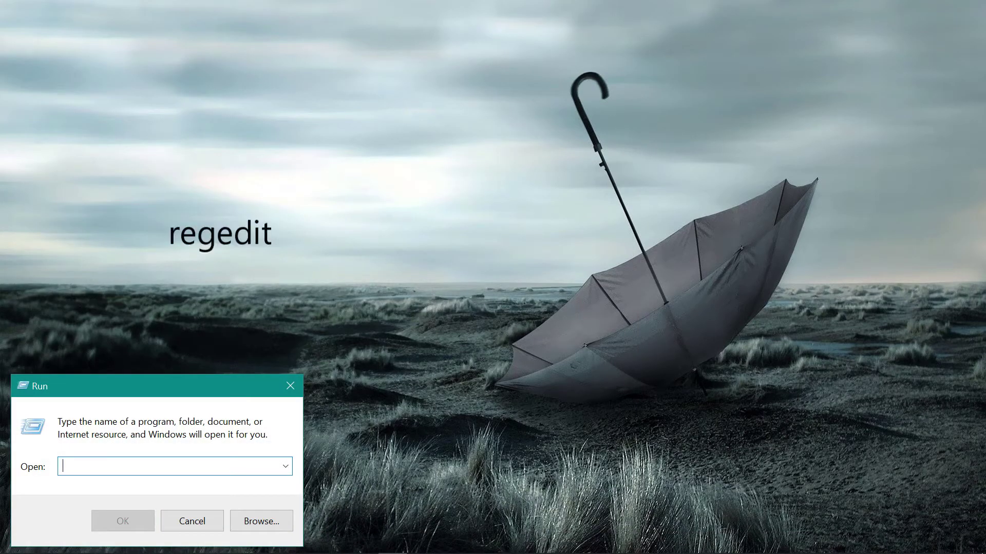
text(rege)
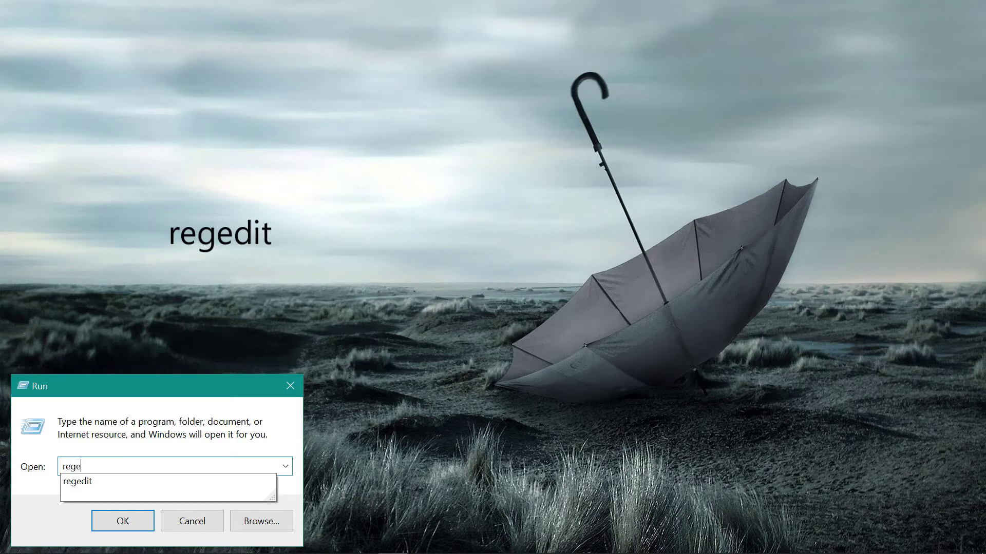
text(dit)
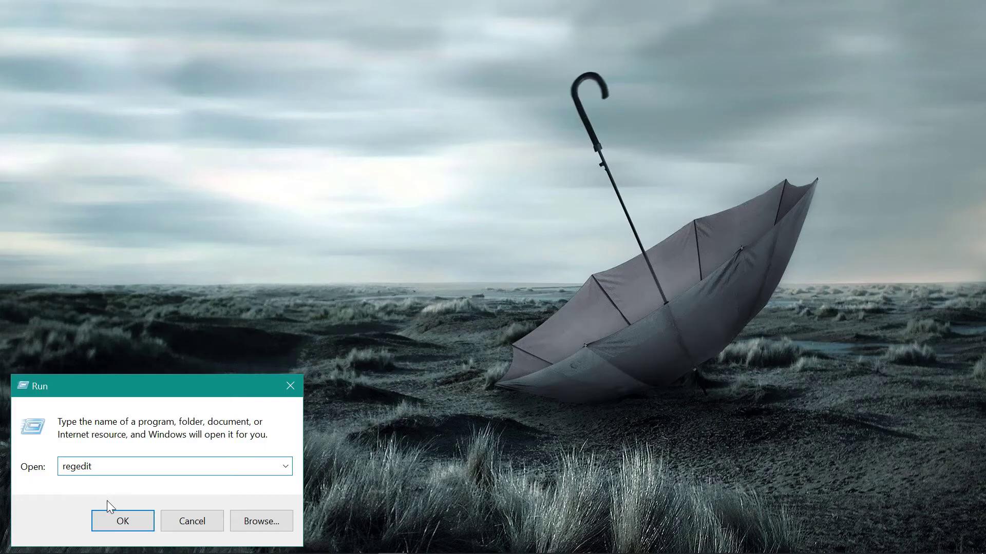
click(114, 519)
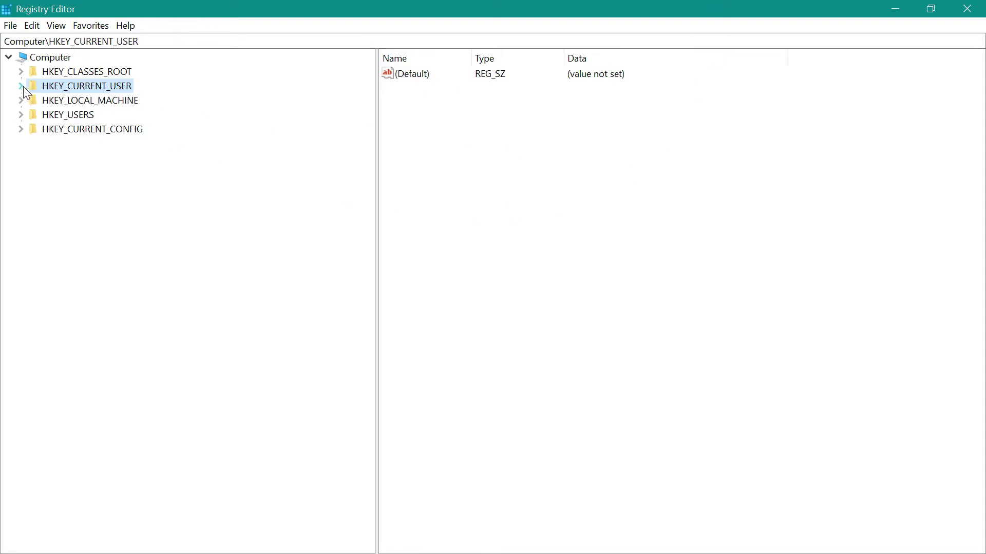
Open the HKEY_CURRENT_USER\Control Panel\Desktop key and look through its values
click(21, 86)
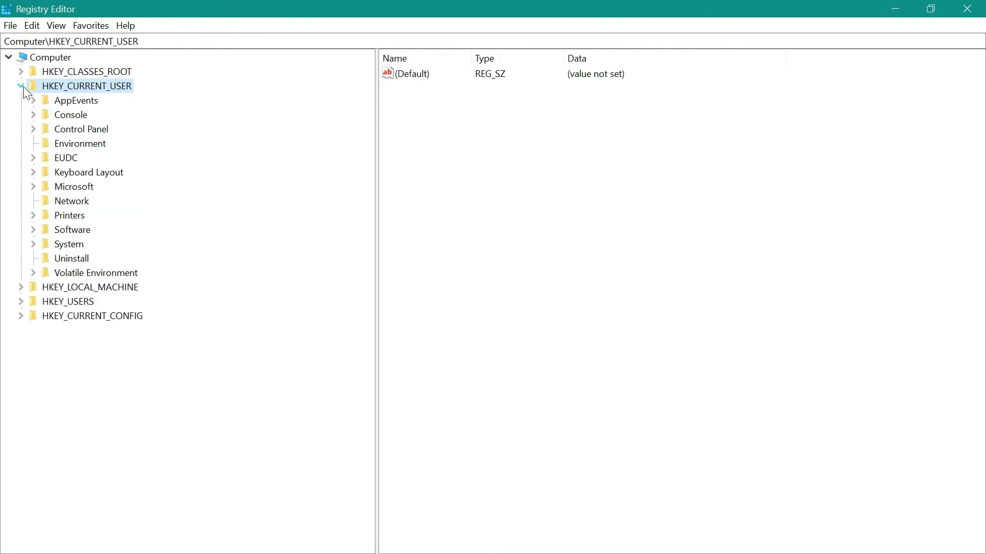
click(33, 129)
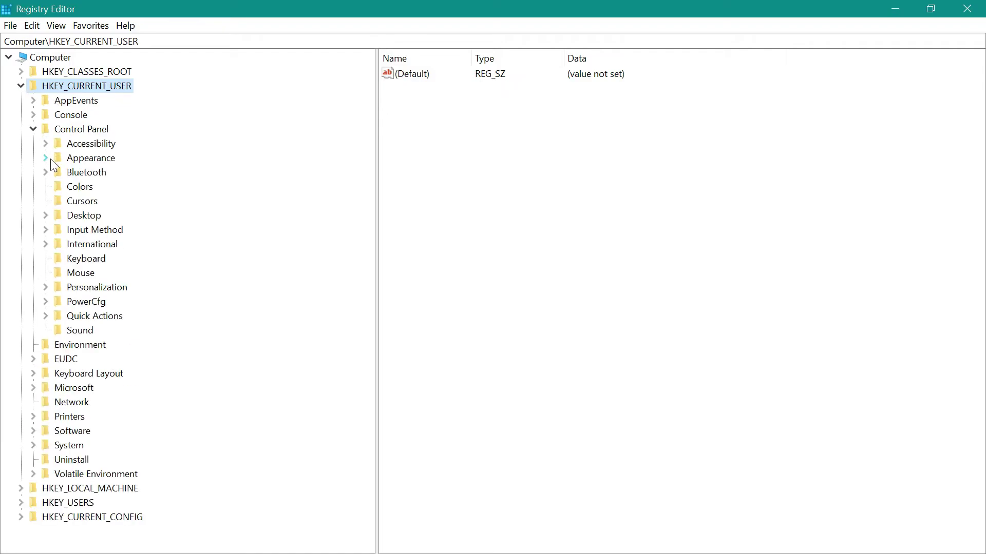
click(69, 215)
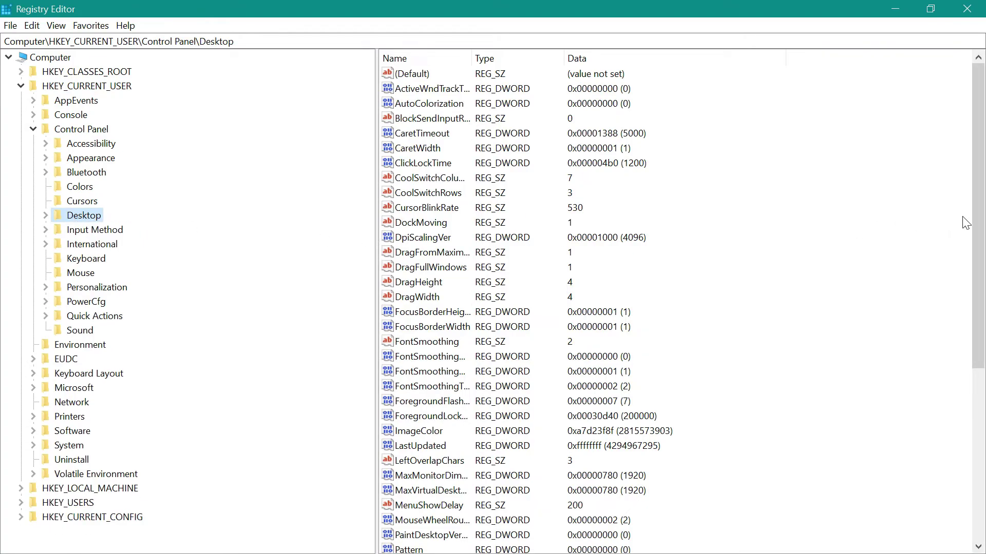
drag(974, 224, 976, 268)
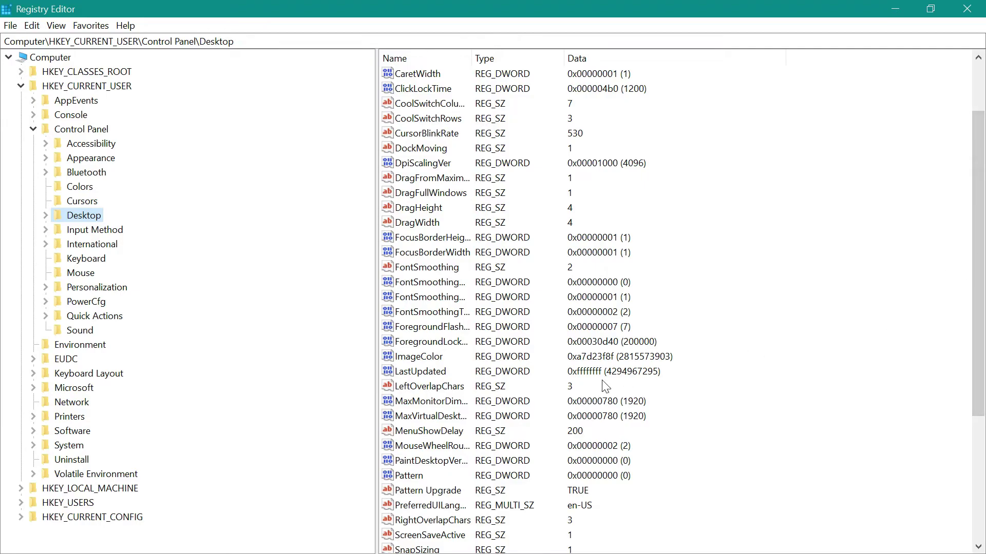
Set the MenuShowDelay value in the Desktop key to 10
double_click(441, 433)
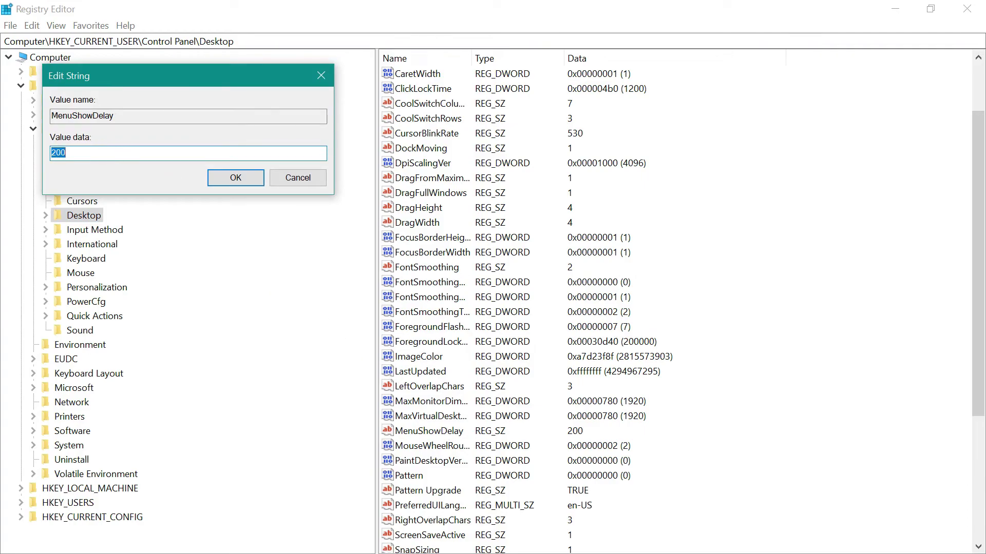
key(BackSpace)
click(232, 177)
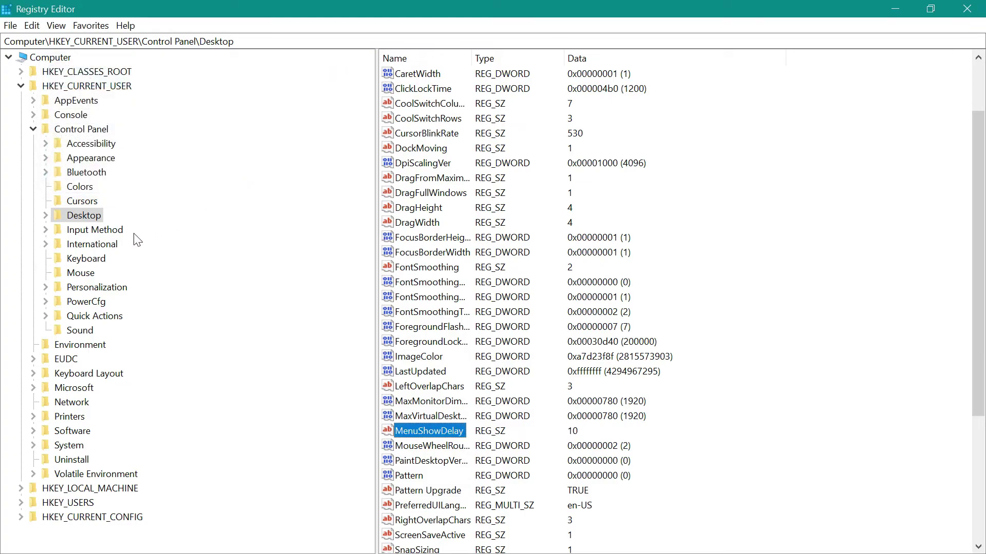
Set the MouseHoverTime value in the HKEY_CURRENT_USER\Control Panel\Mouse key to 10
click(77, 275)
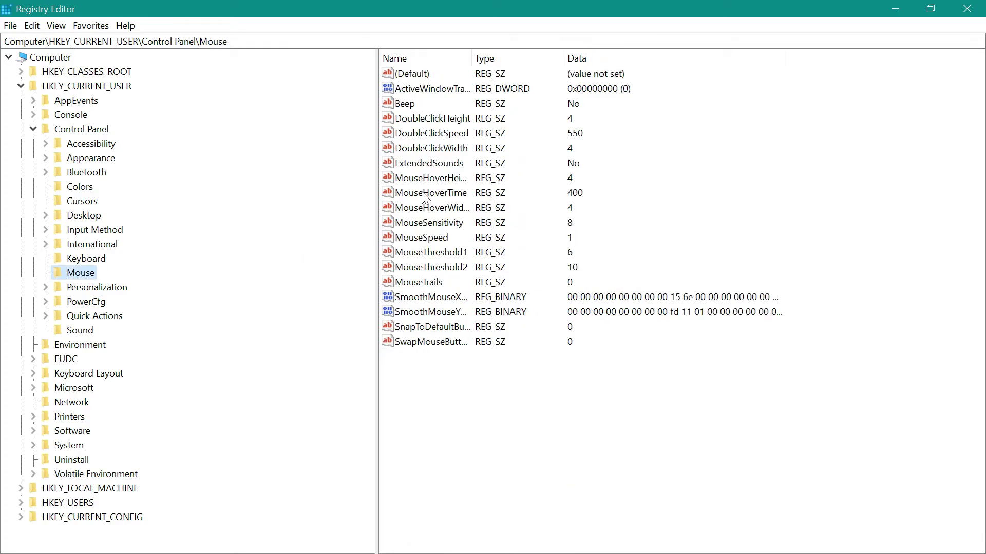
double_click(451, 195)
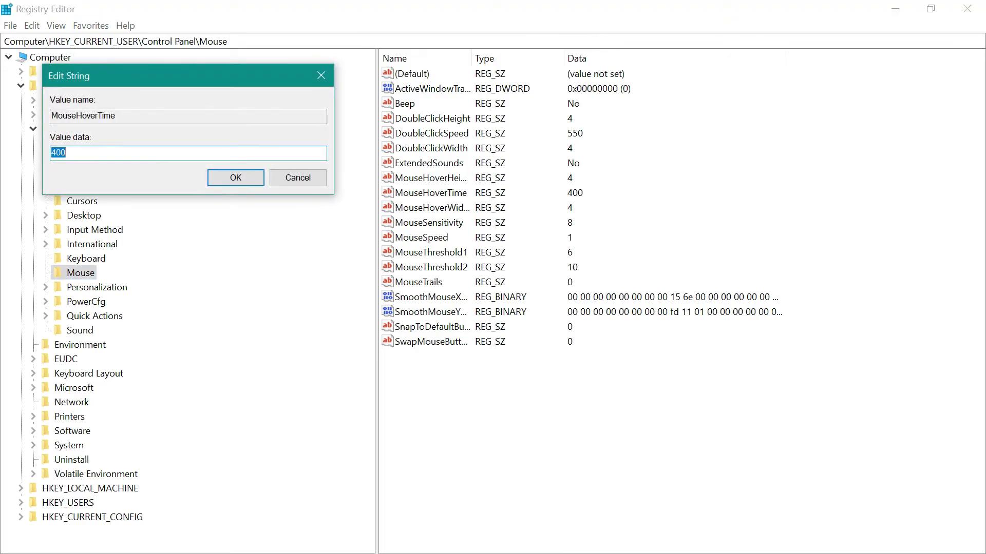
key(BackSpace)
click(232, 177)
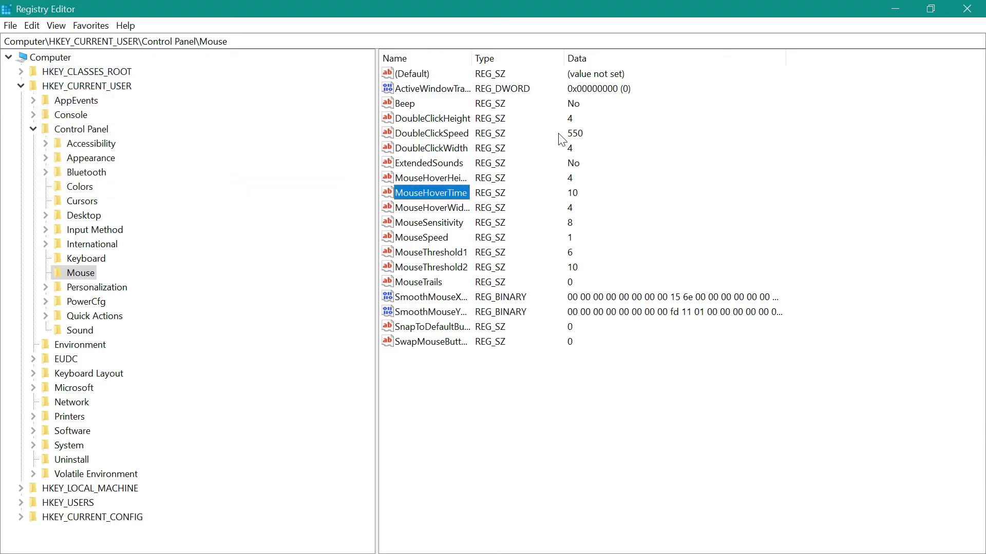
Close Registry Editor and refresh the desktop
click(975, 12)
right_click(618, 78)
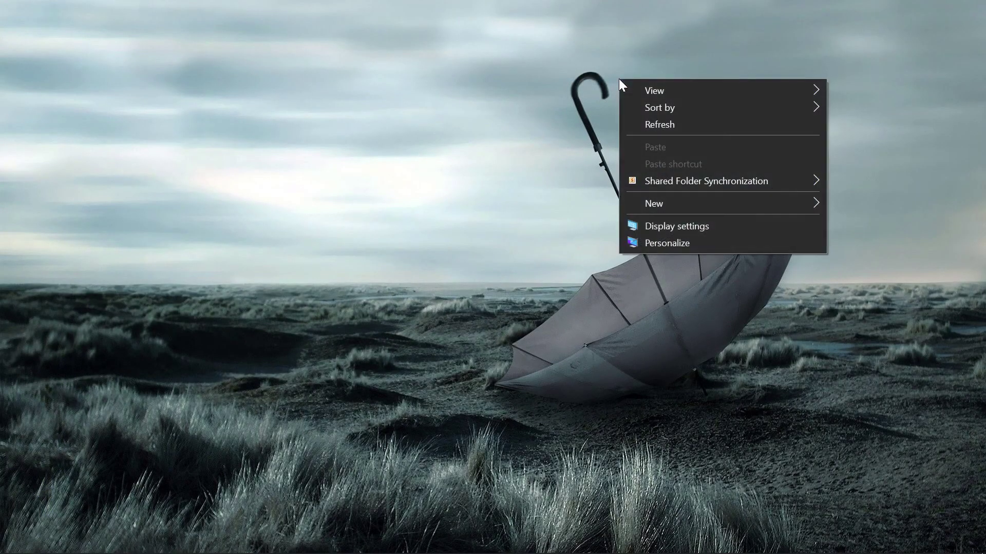
click(643, 127)
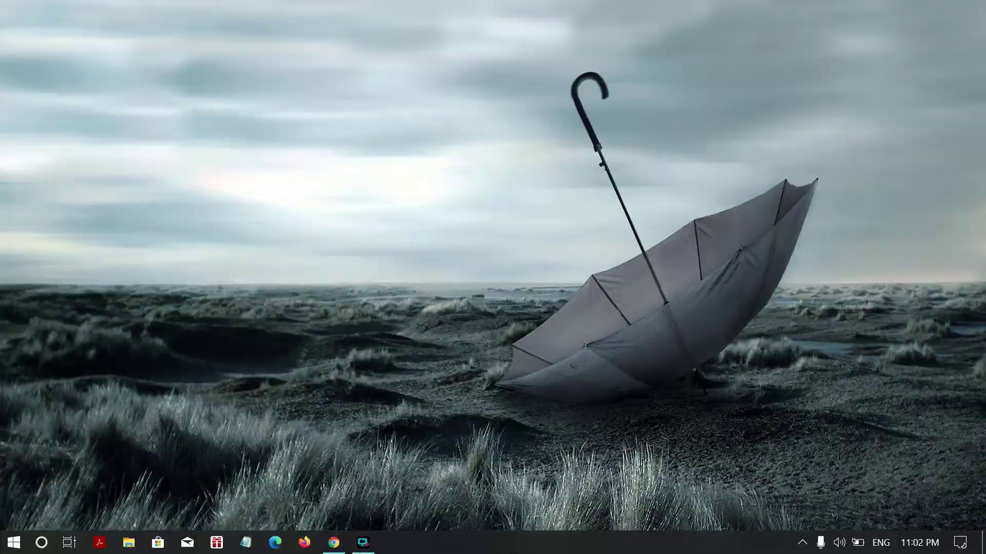